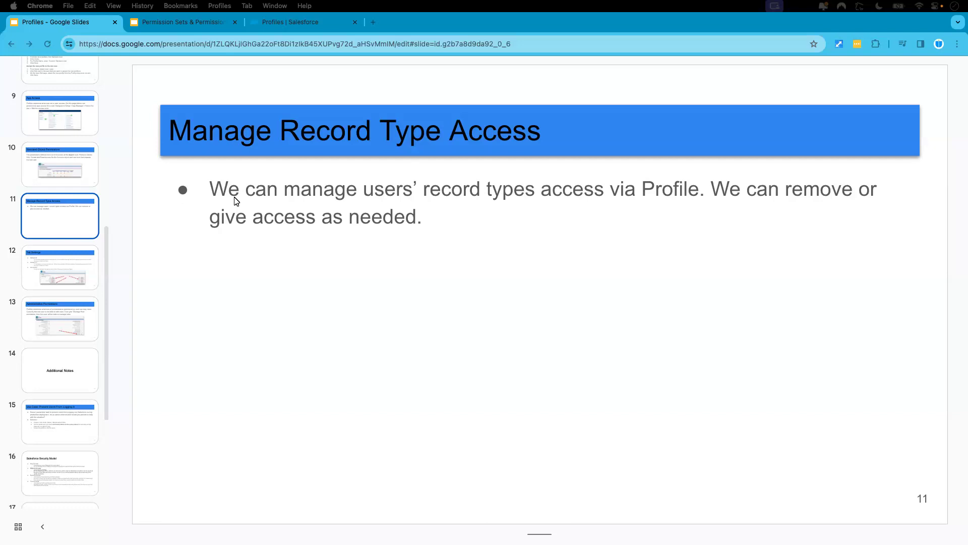
- Open the Account object's Record Types in Object Manager, listing Business, Customer, Financial, Legal and Media
key(super+f)
click(301, 27)
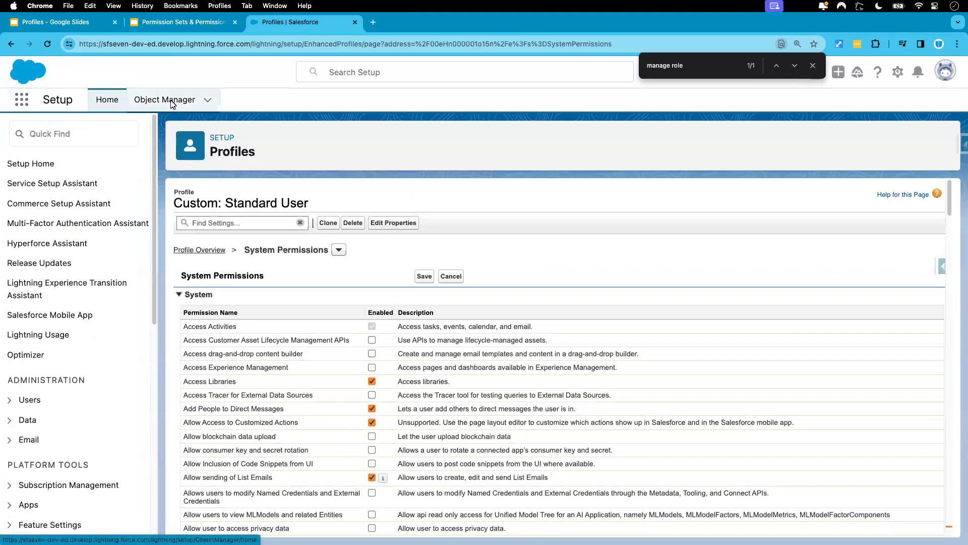
click(163, 100)
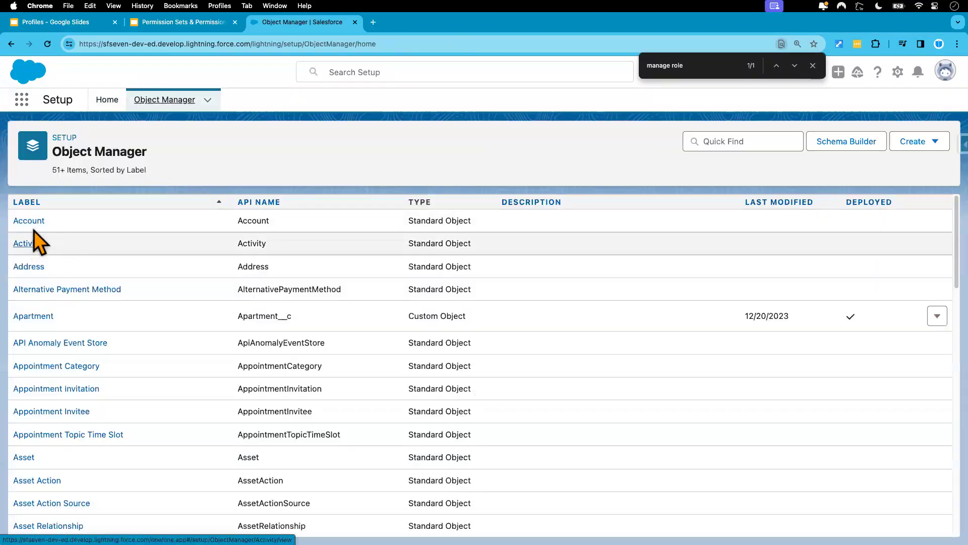
click(31, 224)
click(812, 65)
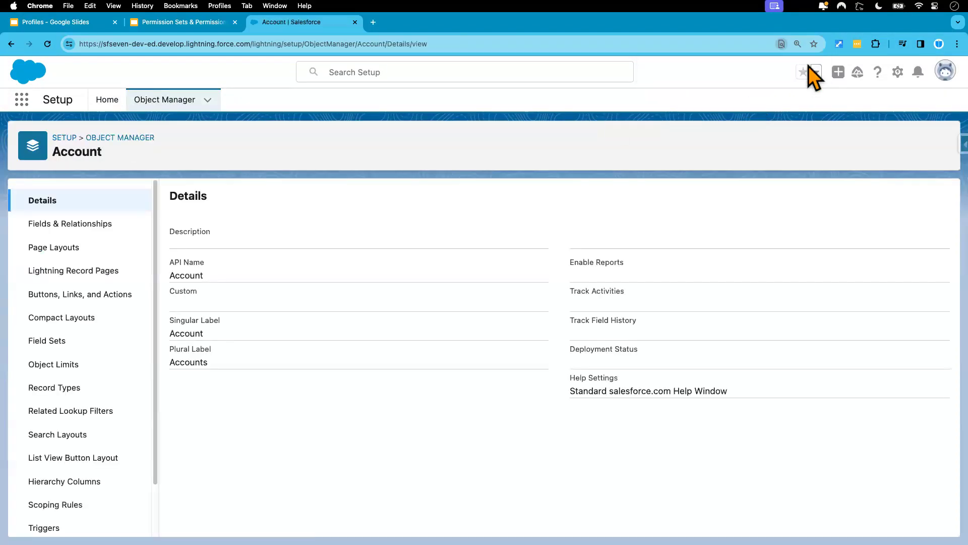
click(69, 389)
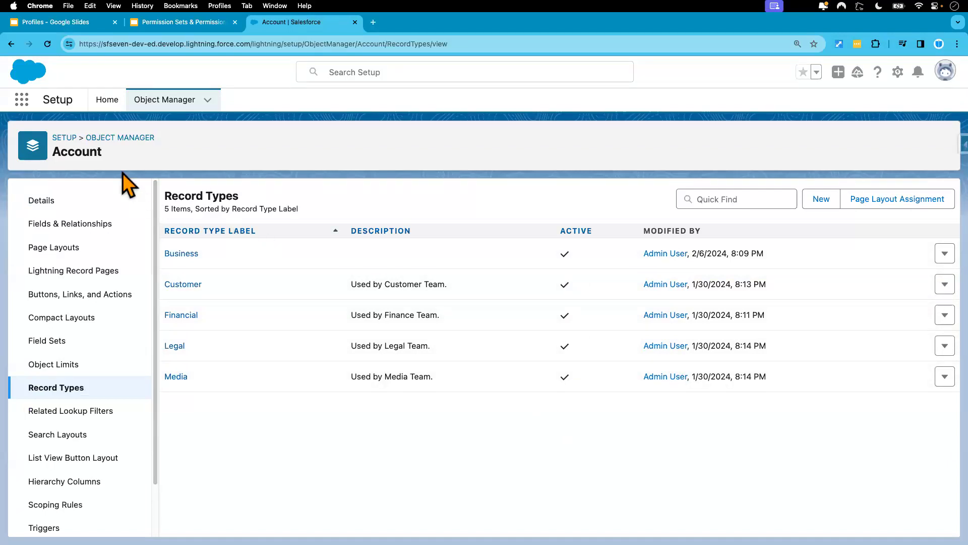
- From Setup Home, filter Quick Find by 'user' and open the Users list
click(107, 103)
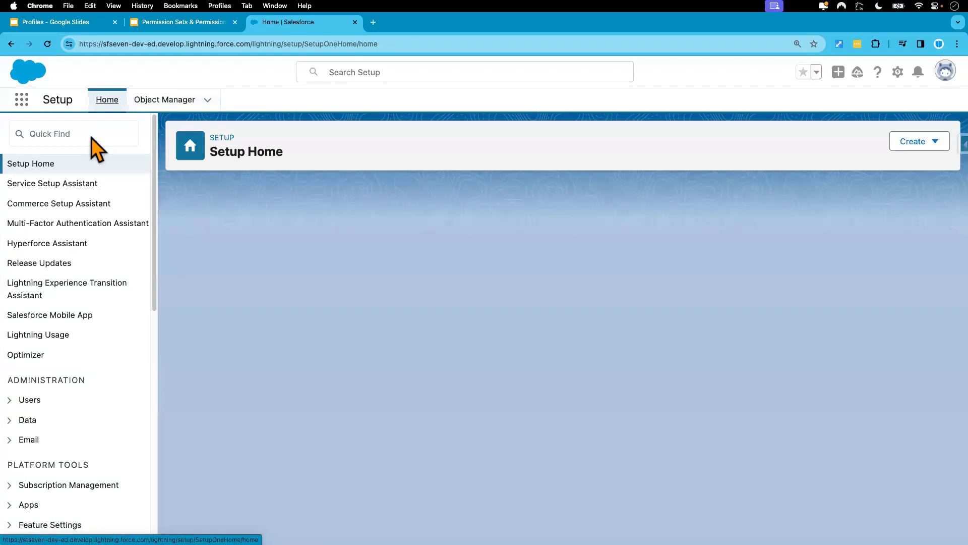
click(75, 134)
text(user)
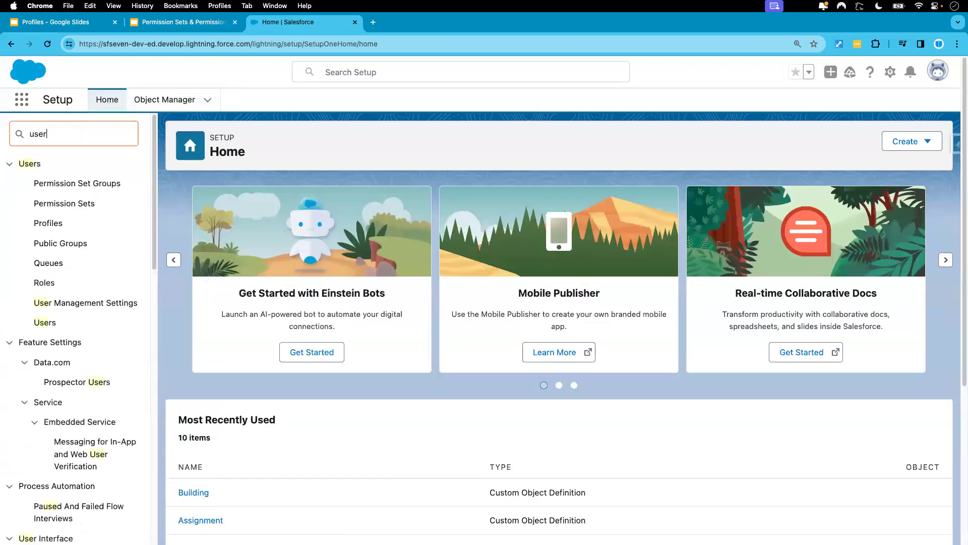
click(46, 323)
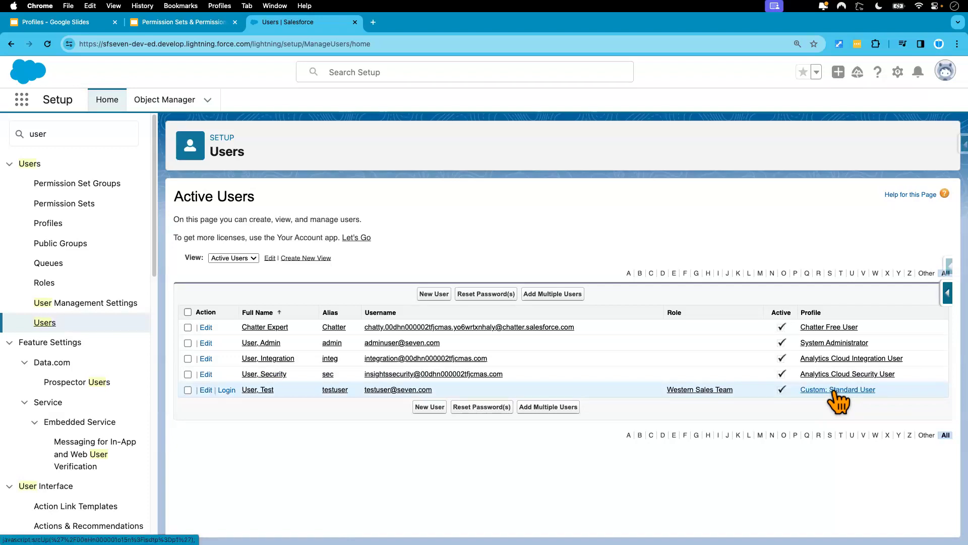
- Open the test user's Custom: Standard User profile and look over its Apps sections
click(835, 391)
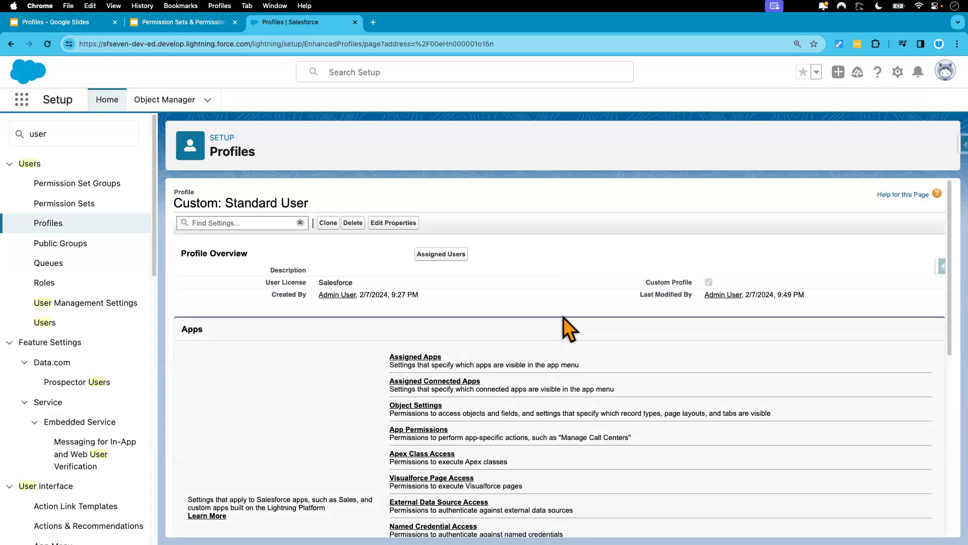
scroll(460, 350, down, 1)
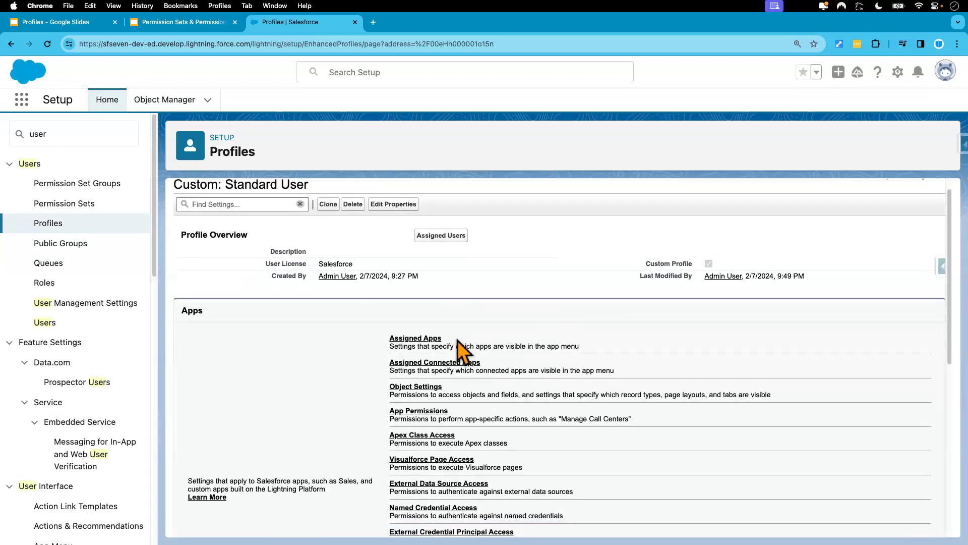
scroll(460, 350, up, 1)
scroll(461, 349, down, 2)
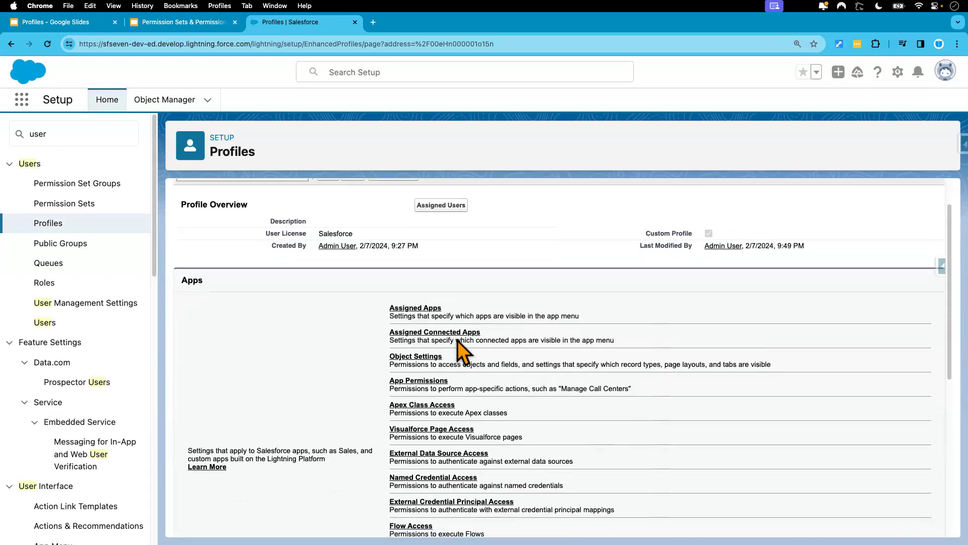
scroll(461, 350, down, 1)
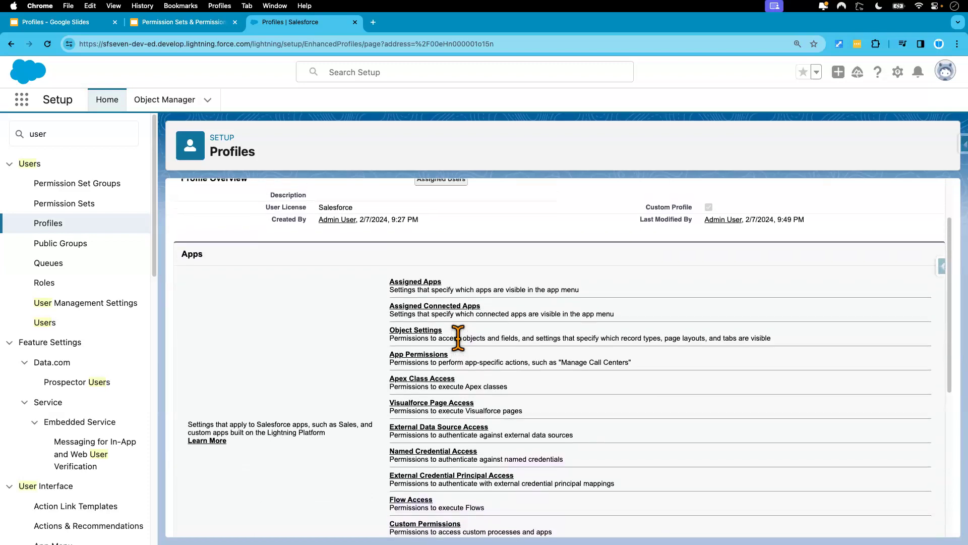
- Open the profile's Accounts object settings, with all five record types on Account Layout
click(423, 331)
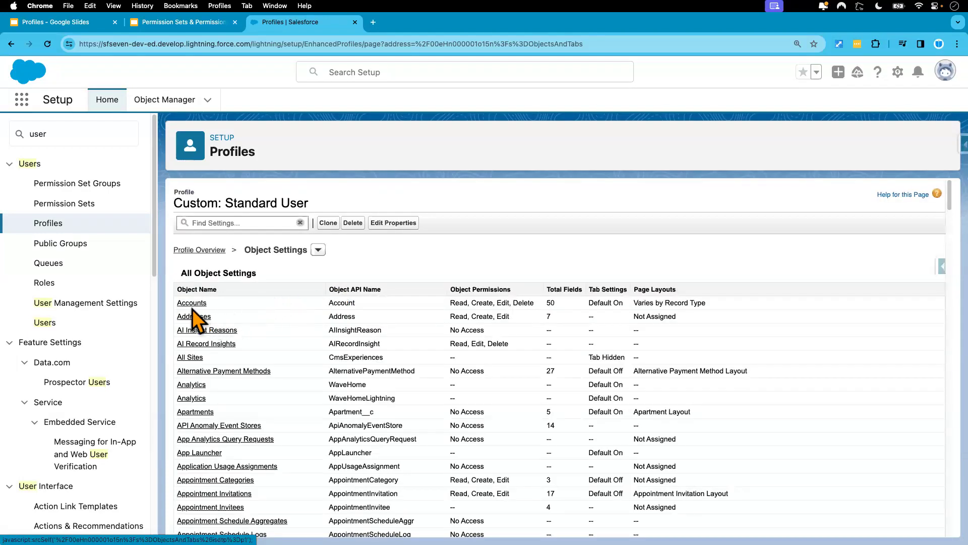
click(191, 304)
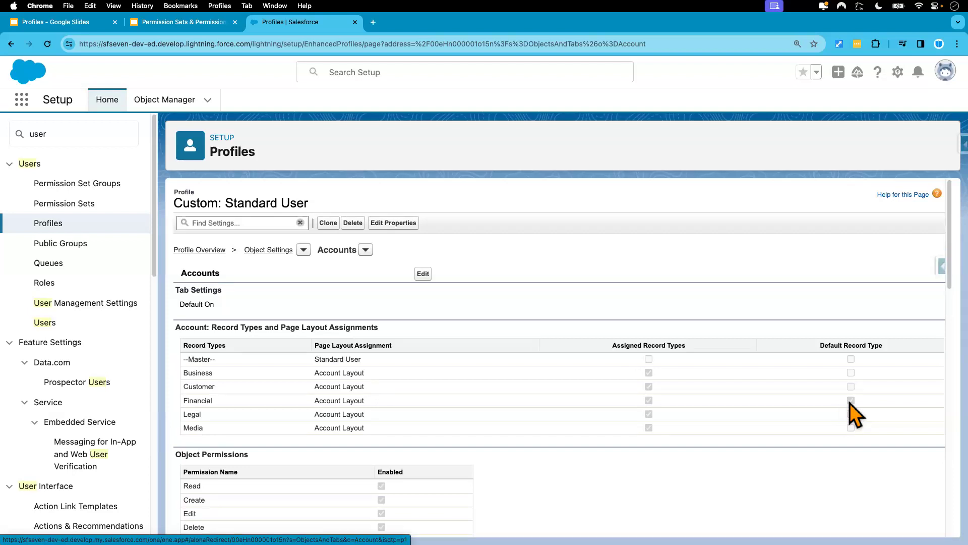
- As the test user, start a new account in the Sales app to see all five record types, then return to Setup
key(ctrl+Right)
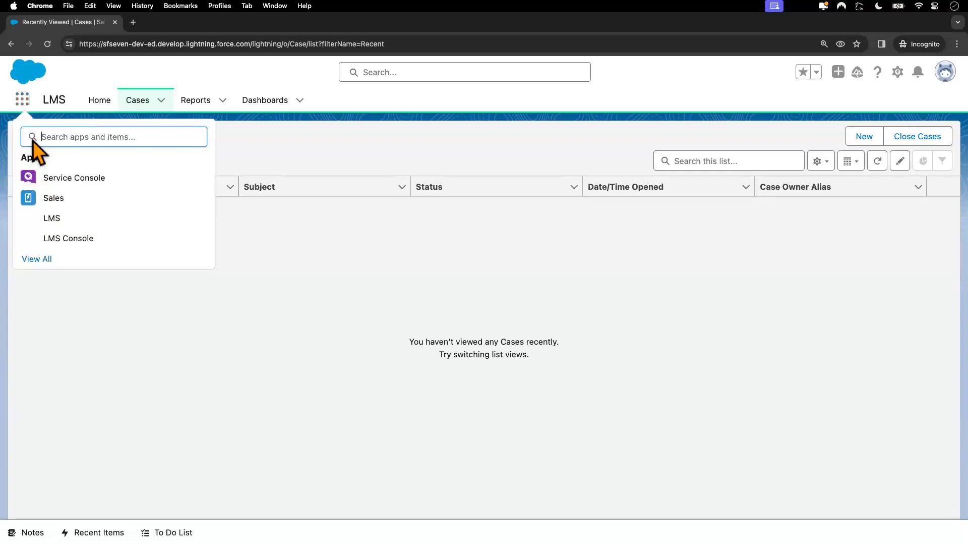
text(sales)
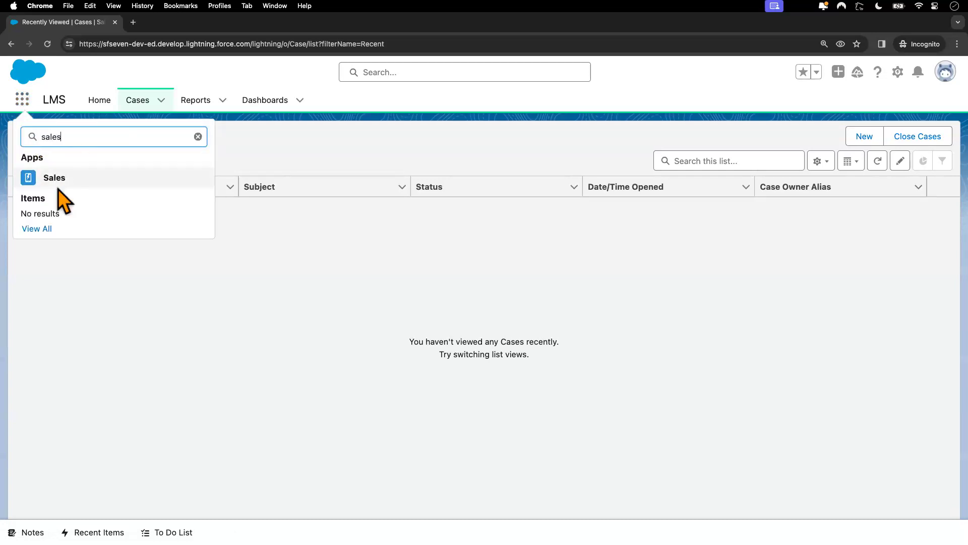
click(56, 178)
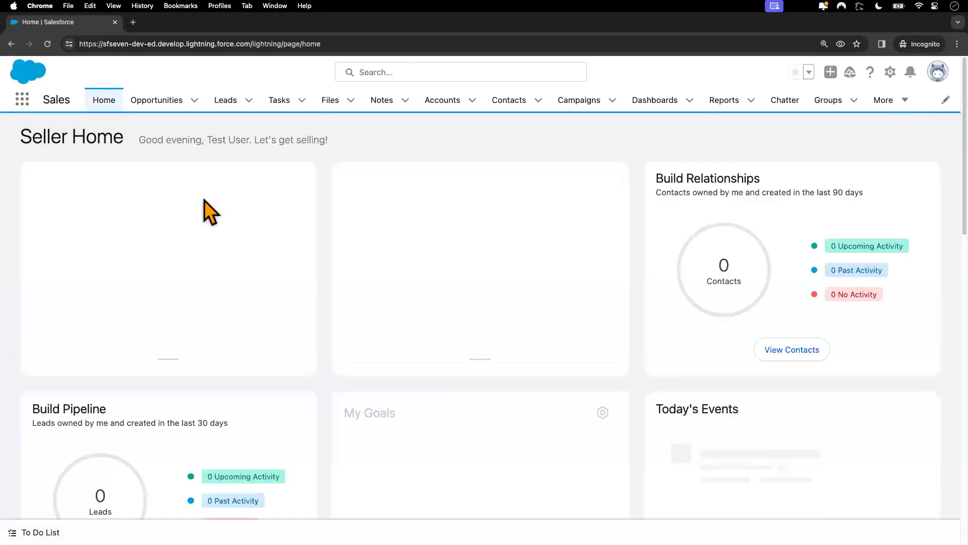
click(440, 108)
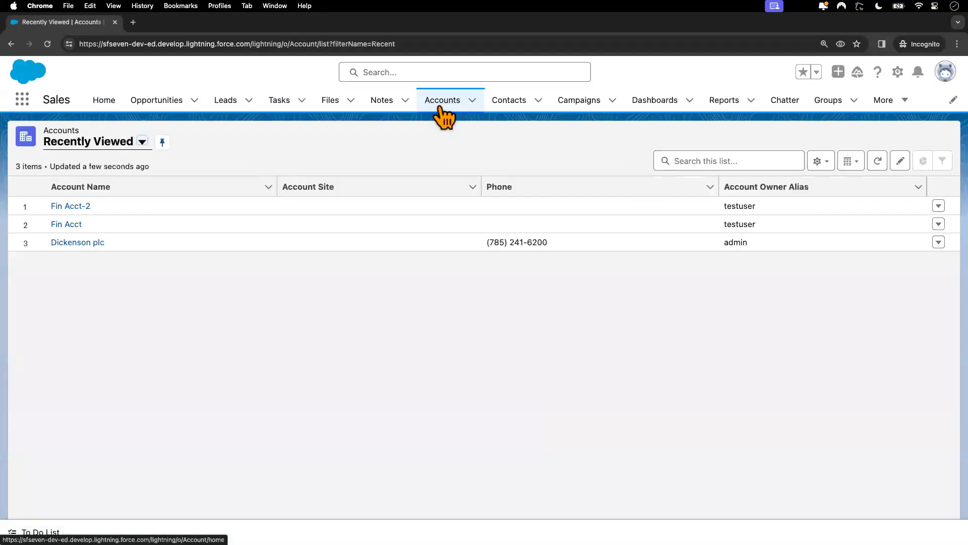
click(926, 136)
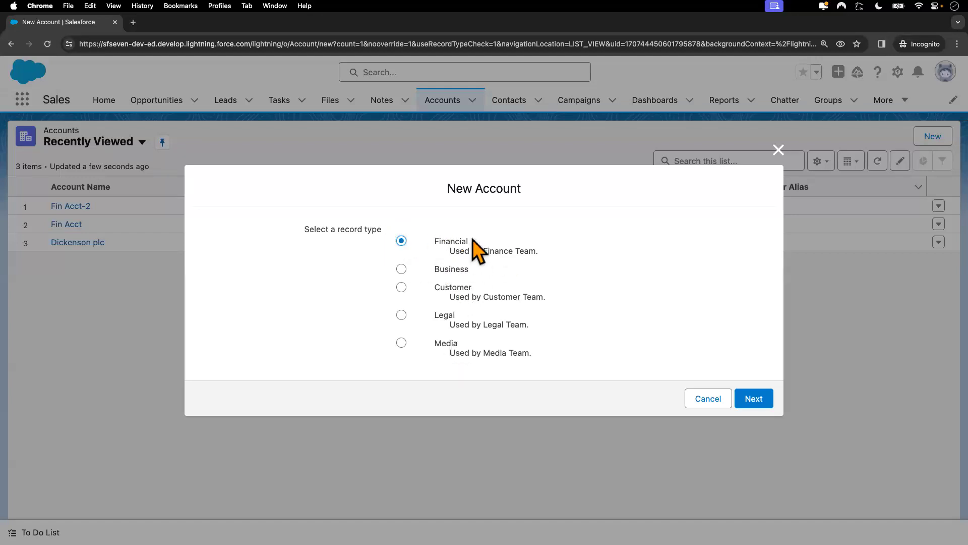
key(ctrl+Left)
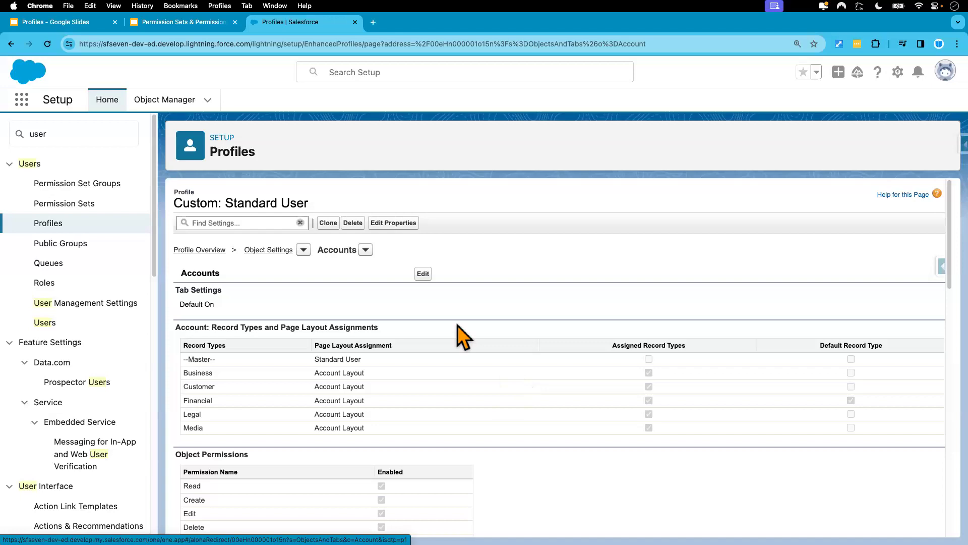
- Unassign the Legal and Media record types in the profile's Accounts settings and save
click(424, 274)
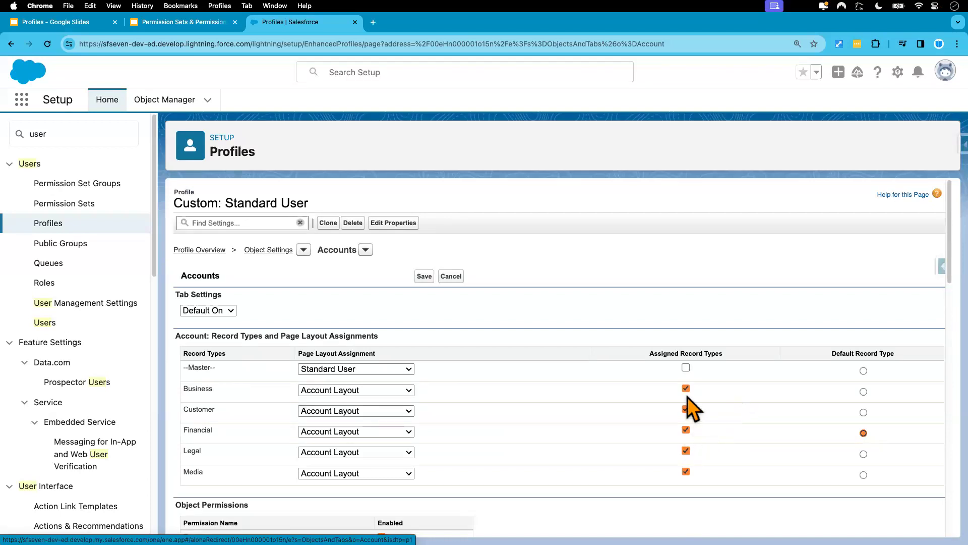
click(686, 472)
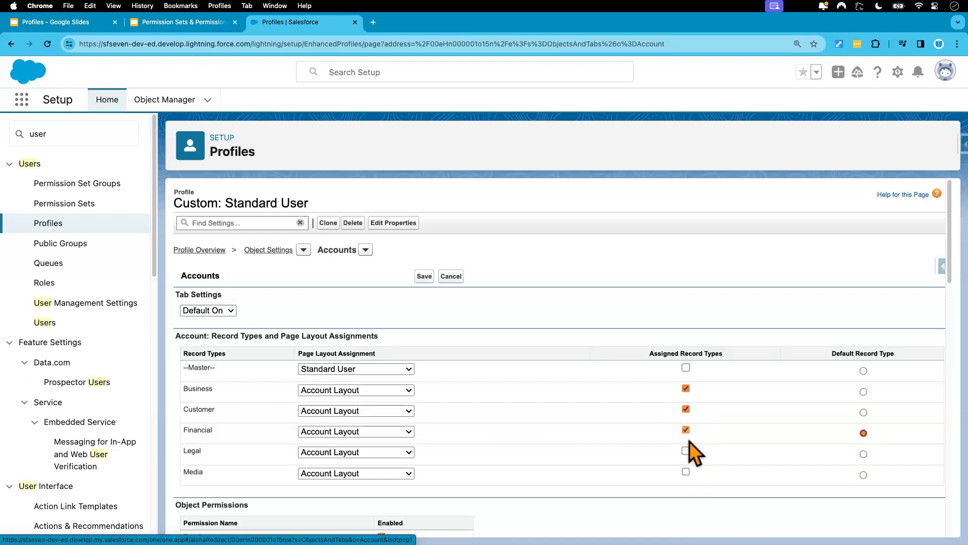
click(426, 277)
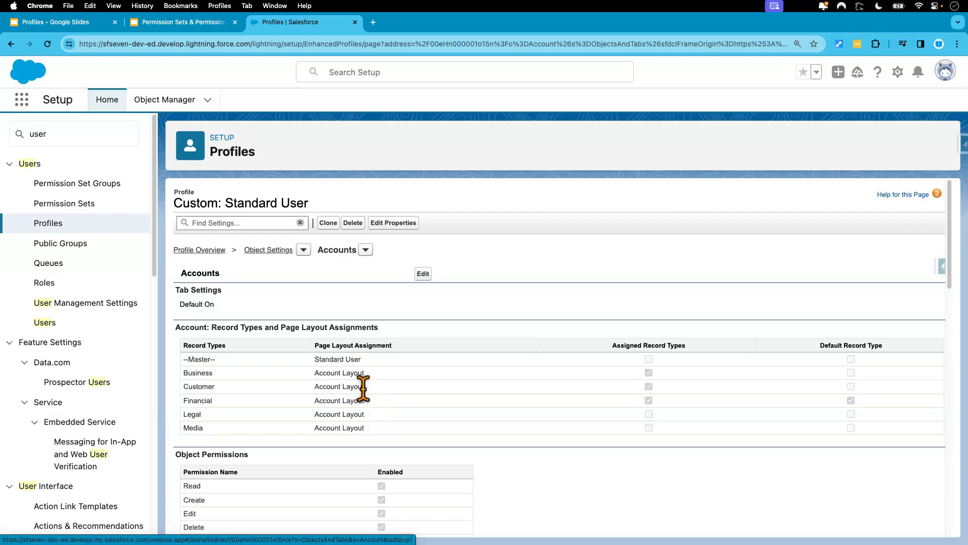
- As the test user, reload Accounts and recheck the new-account record type choices
key(ctrl+Right)
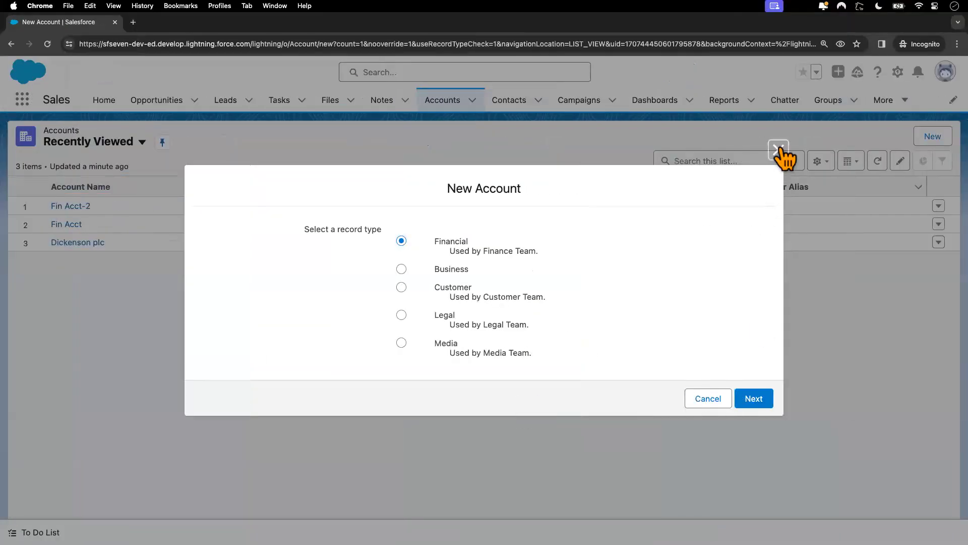
click(778, 150)
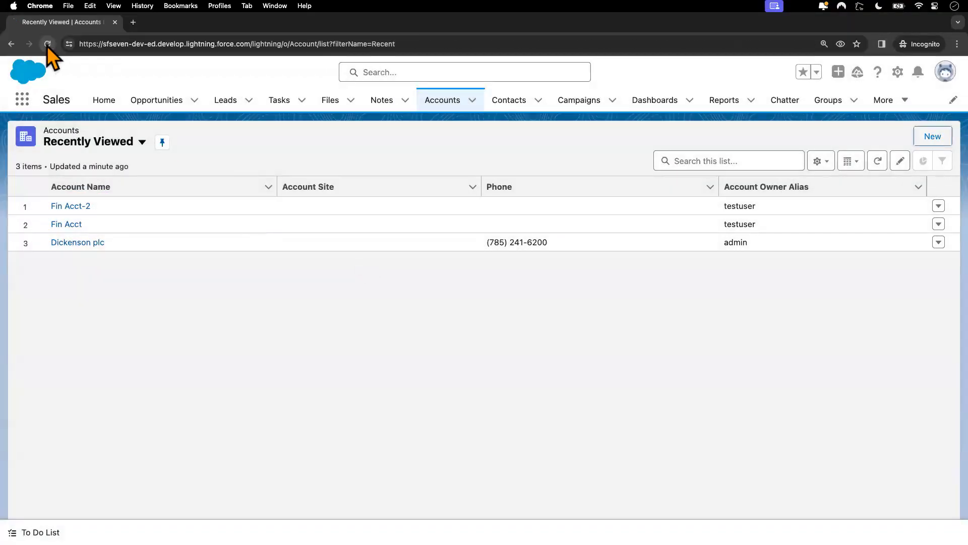
click(47, 44)
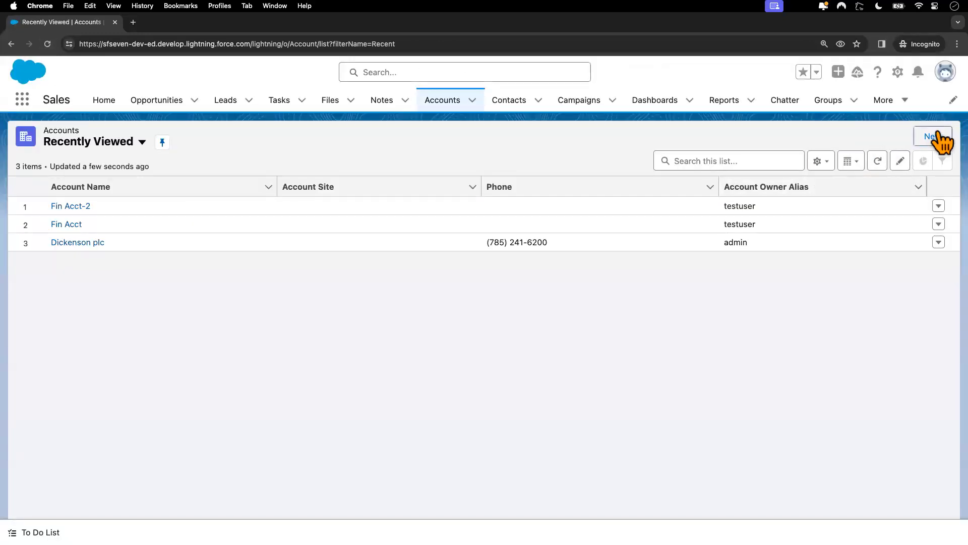
click(936, 137)
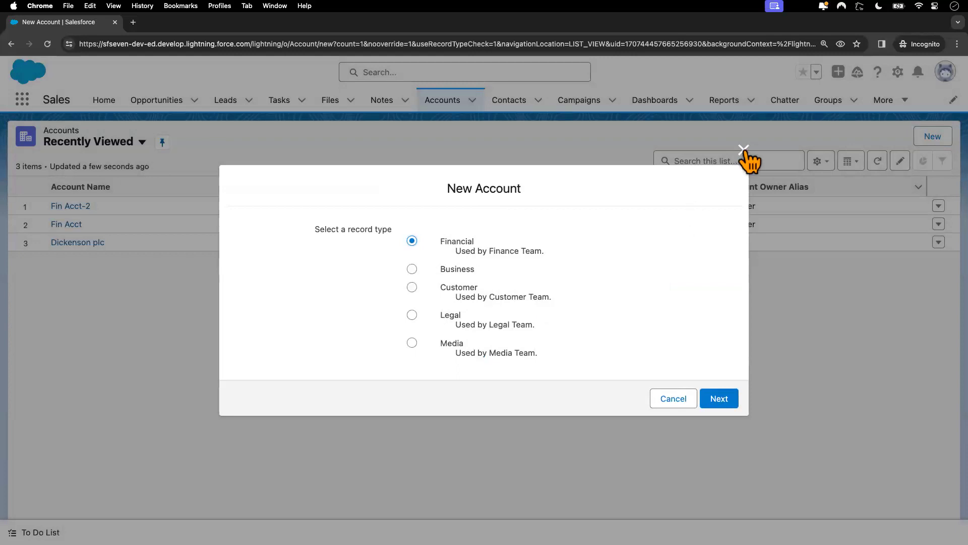
click(744, 150)
- Set the display density to Comfy and refresh the page
click(945, 71)
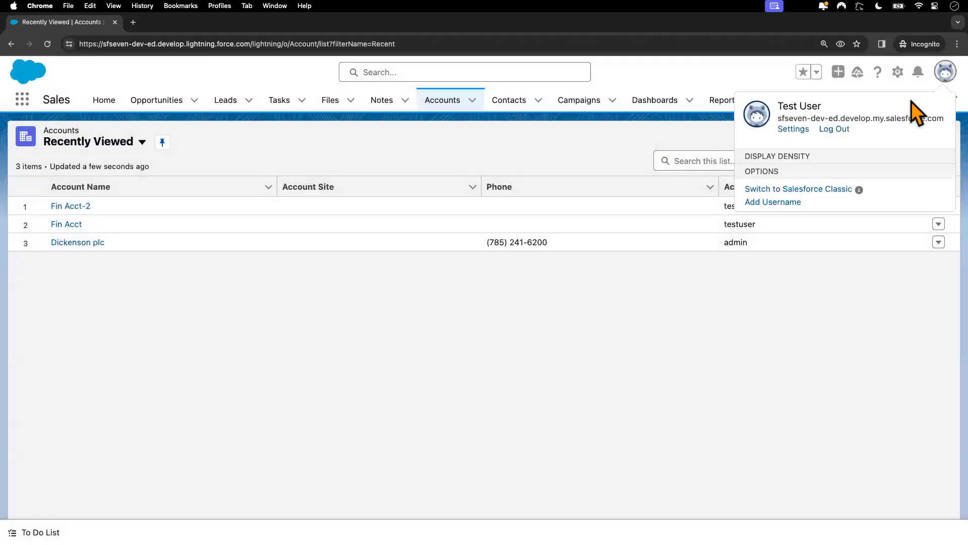
click(771, 178)
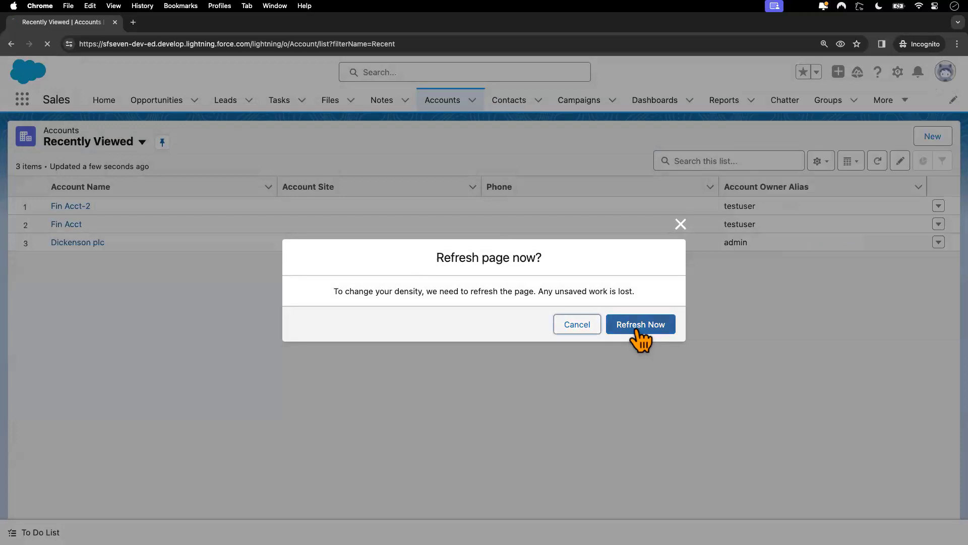
click(639, 334)
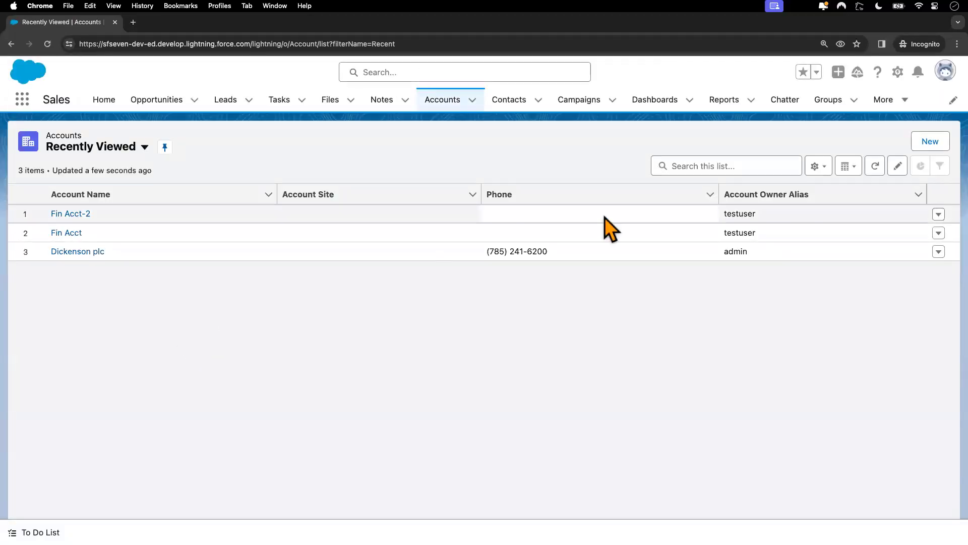
- Check that a new account offers only Financial, Business or Customer, cancel it, and return to the admin profile
click(938, 143)
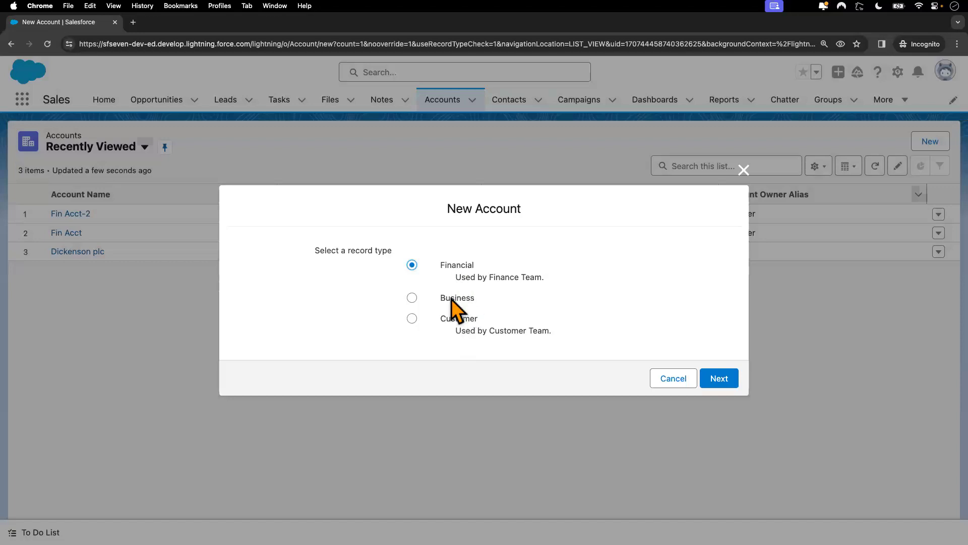
key(ctrl+Left)
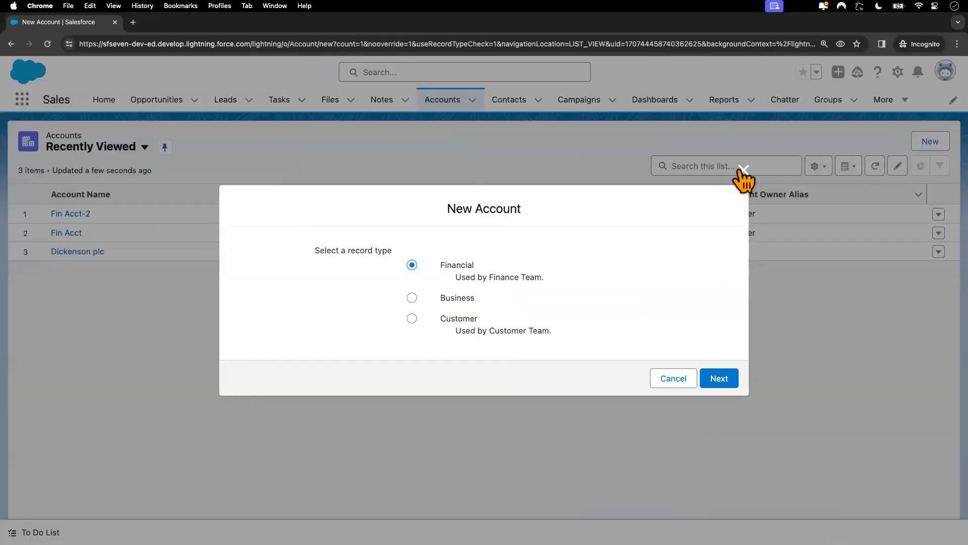
click(744, 170)
key(ctrl+Left)
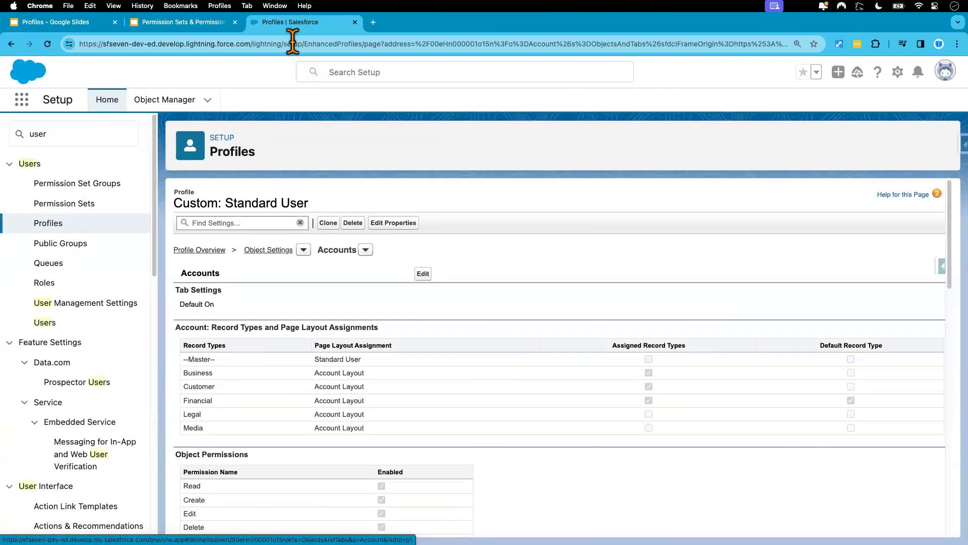
- Duplicate the admin's browser tab and open the Sales app's Accounts list
right_click(296, 26)
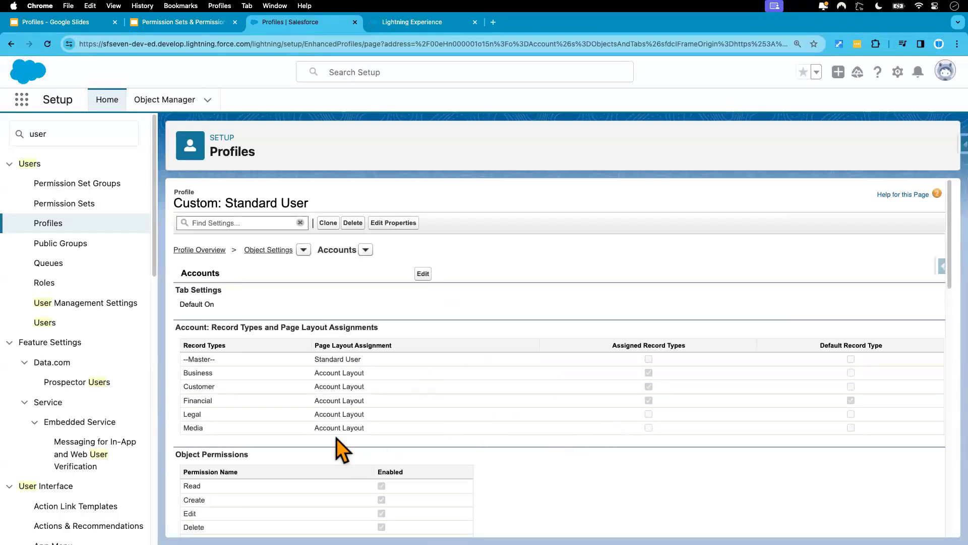
click(406, 22)
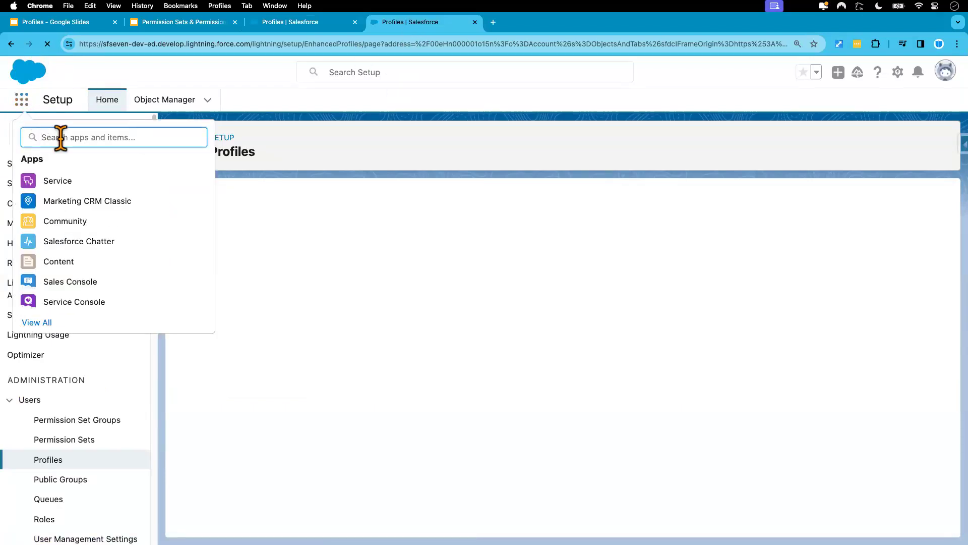
text(sales)
click(61, 223)
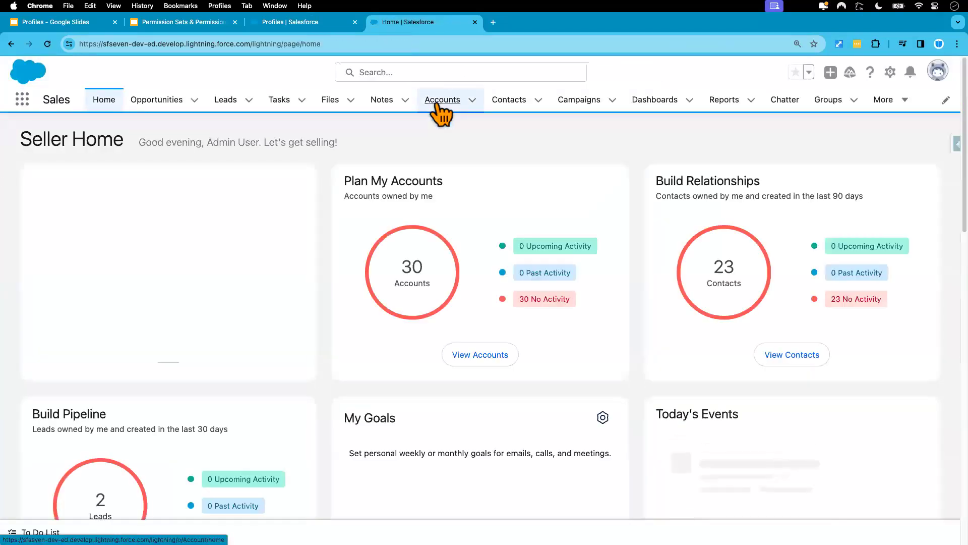
click(441, 101)
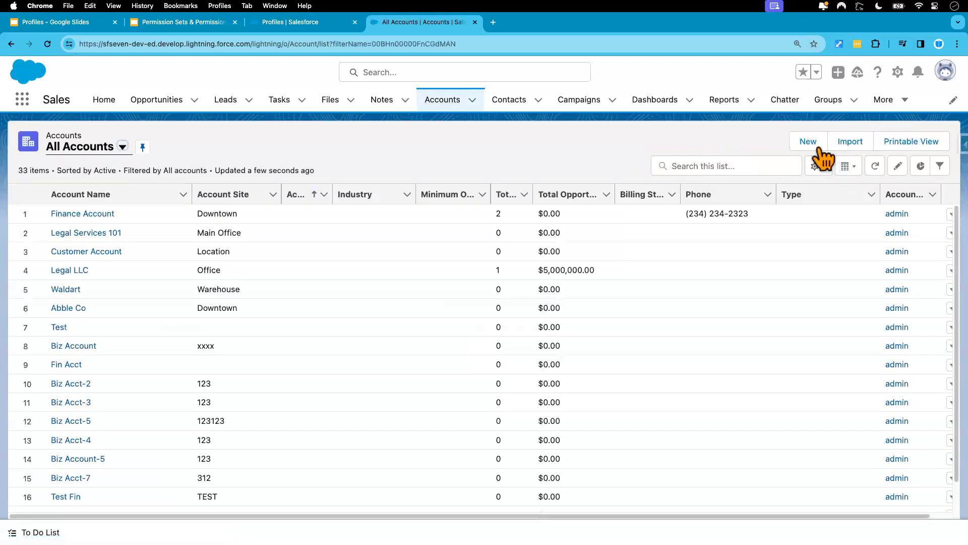
- Create and save a Legal record-type account named Legal Acct
click(807, 143)
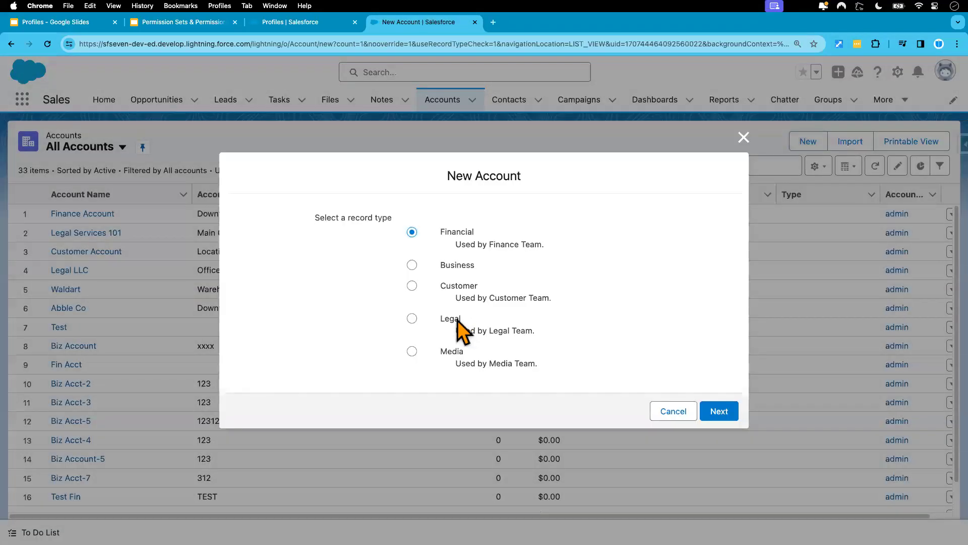
click(456, 318)
click(720, 412)
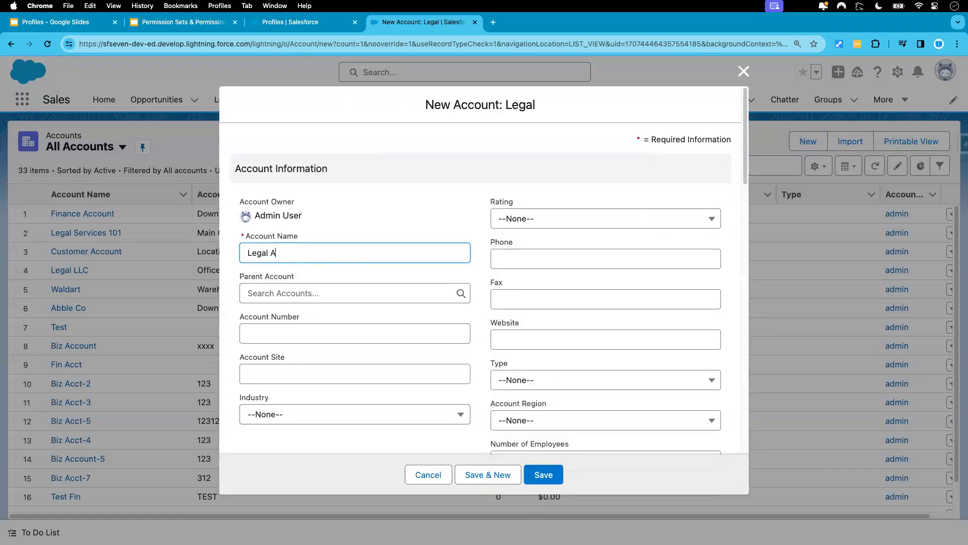
click(545, 478)
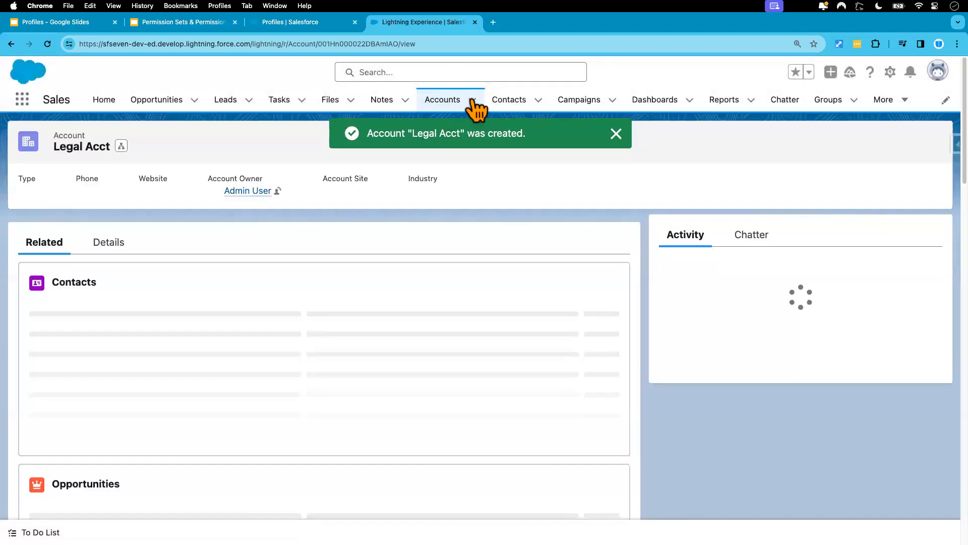
click(619, 133)
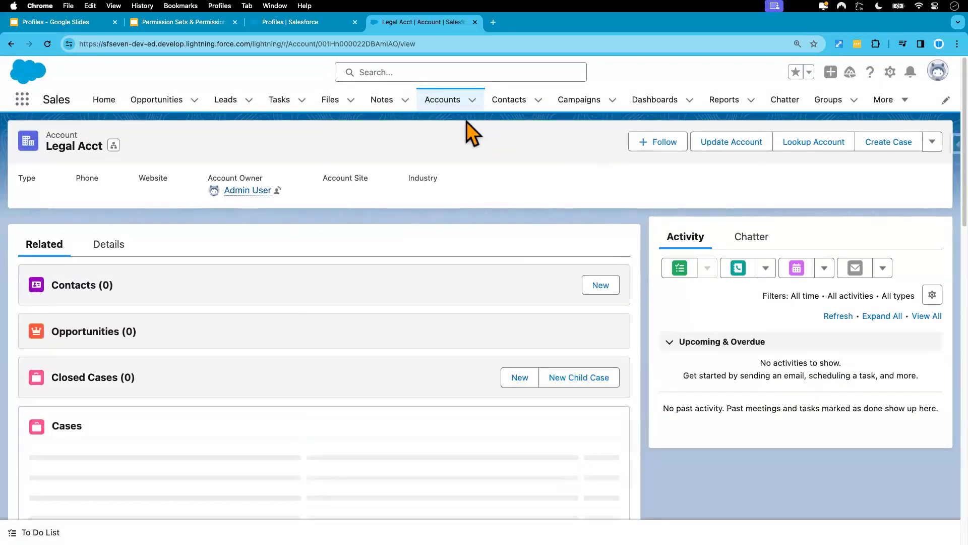
- Create and save a Media record-type account named Media Acct, then return to the test user's window
click(443, 108)
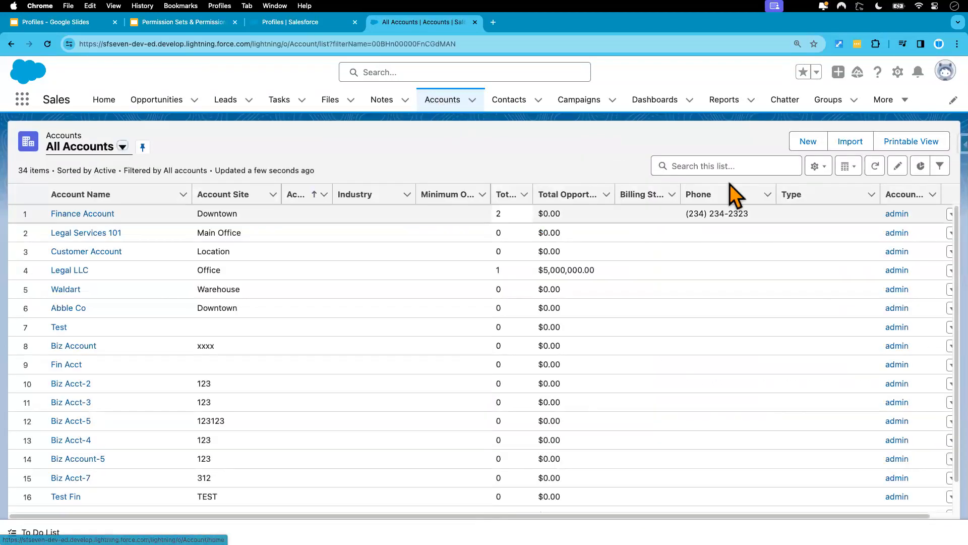
click(808, 141)
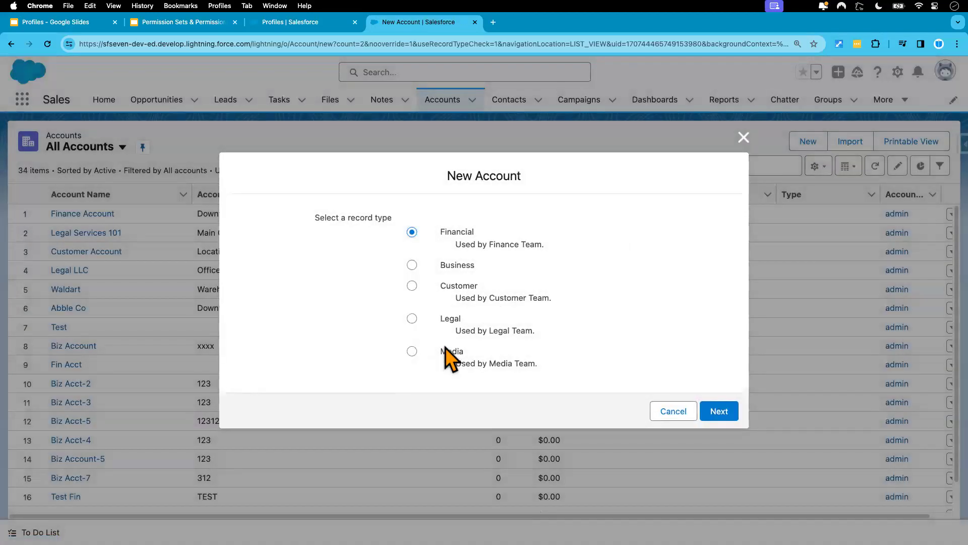
click(716, 413)
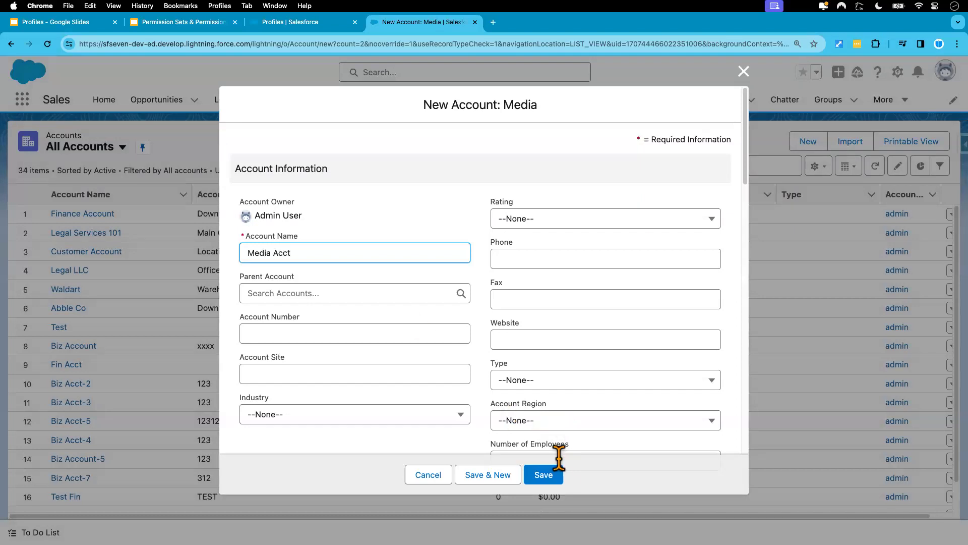
click(549, 476)
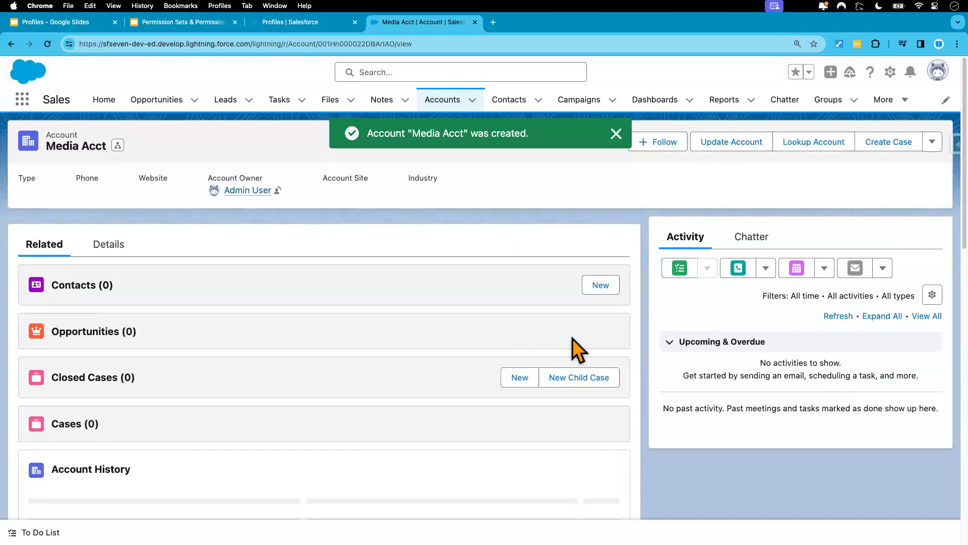
key(ctrl+Right)
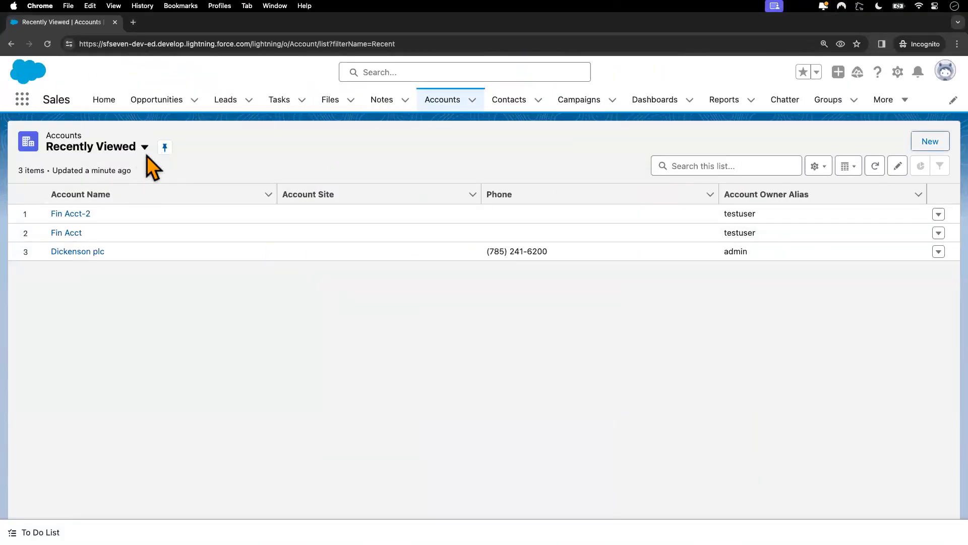
- Switch the Accounts list view to All Accounts, showing 35 items
click(145, 148)
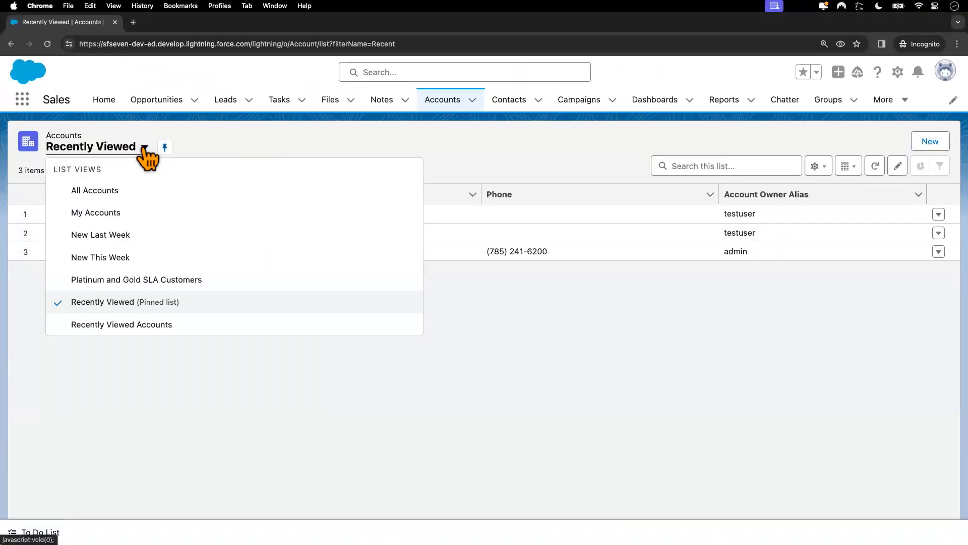
click(105, 191)
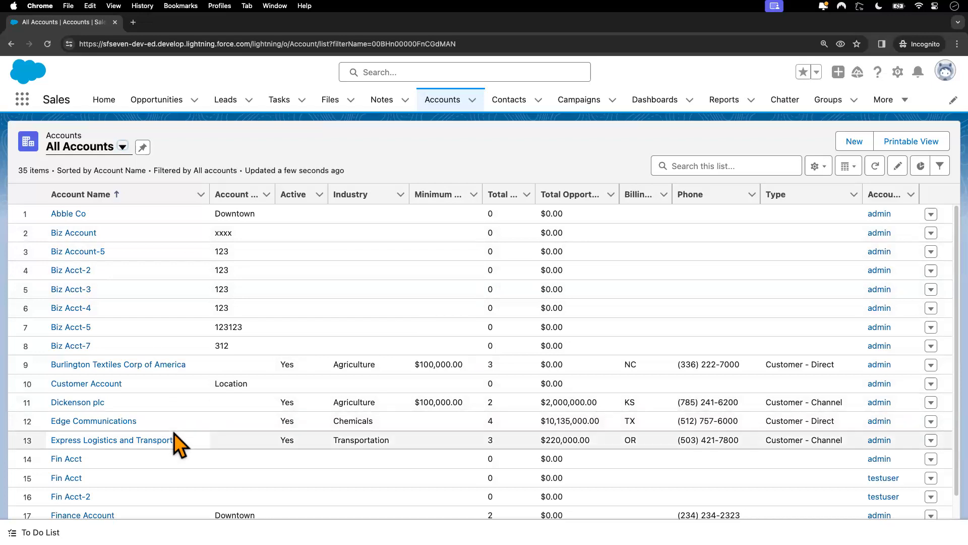
scroll(174, 434, down, 6)
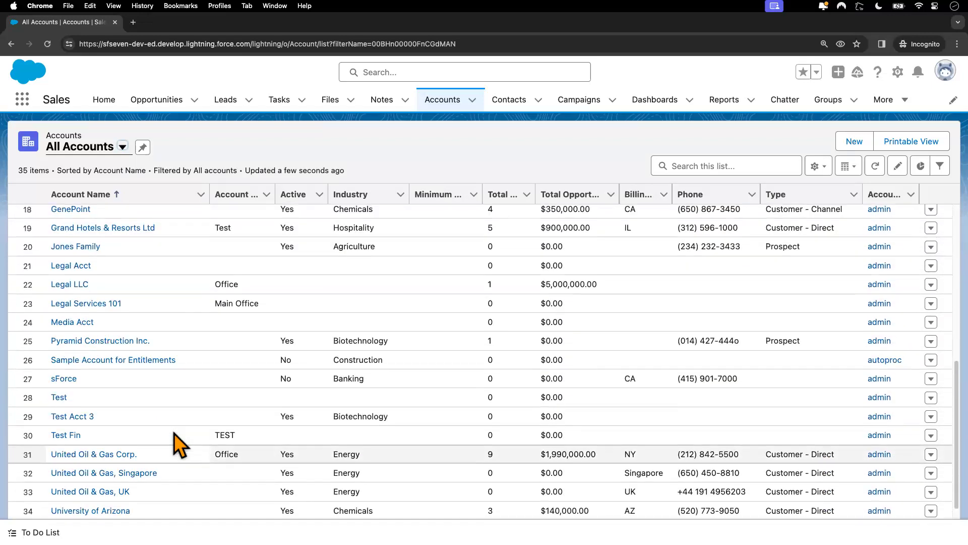
scroll(174, 434, up, 3)
scroll(119, 334, up, 1)
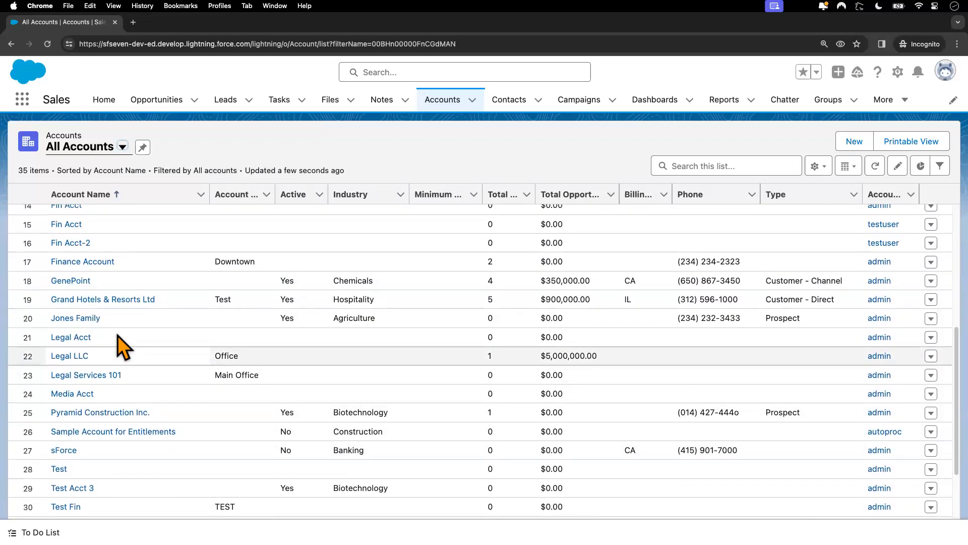
- Sort All Accounts by name descending and scroll down to the Legal Acct row
click(819, 168)
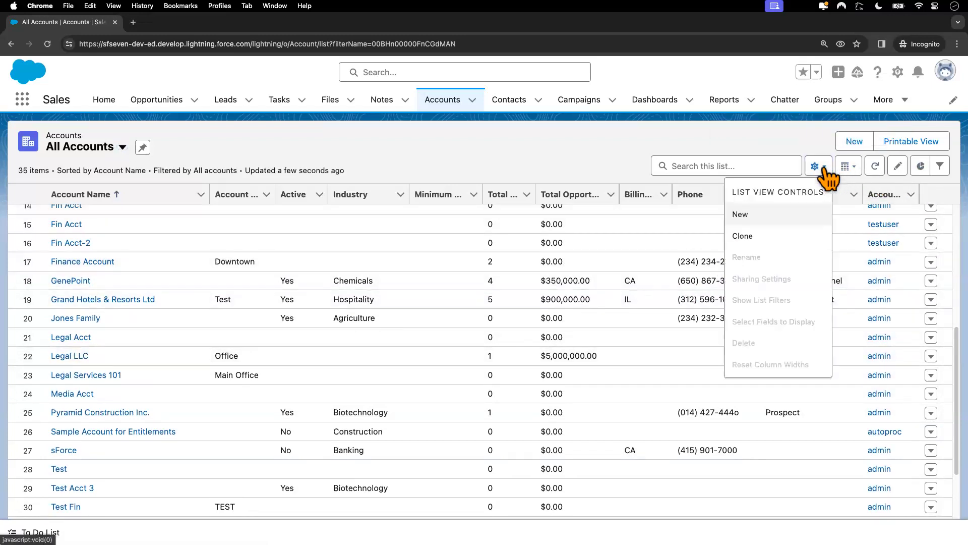
click(541, 169)
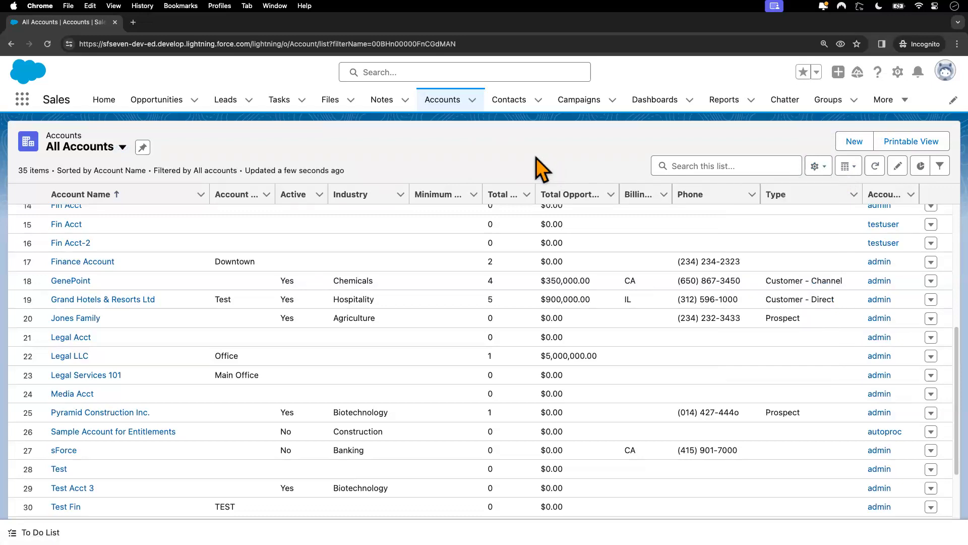
click(818, 167)
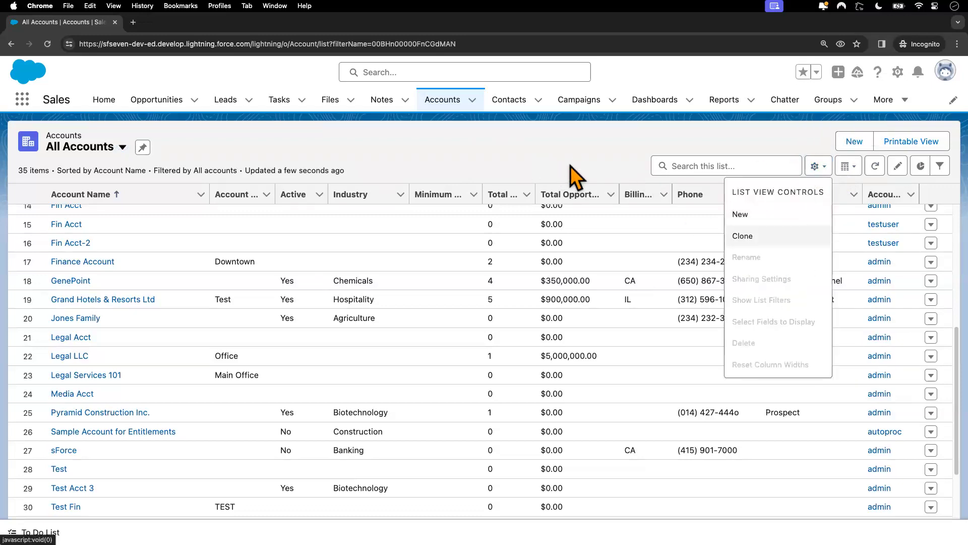
click(544, 167)
scroll(275, 320, up, 5)
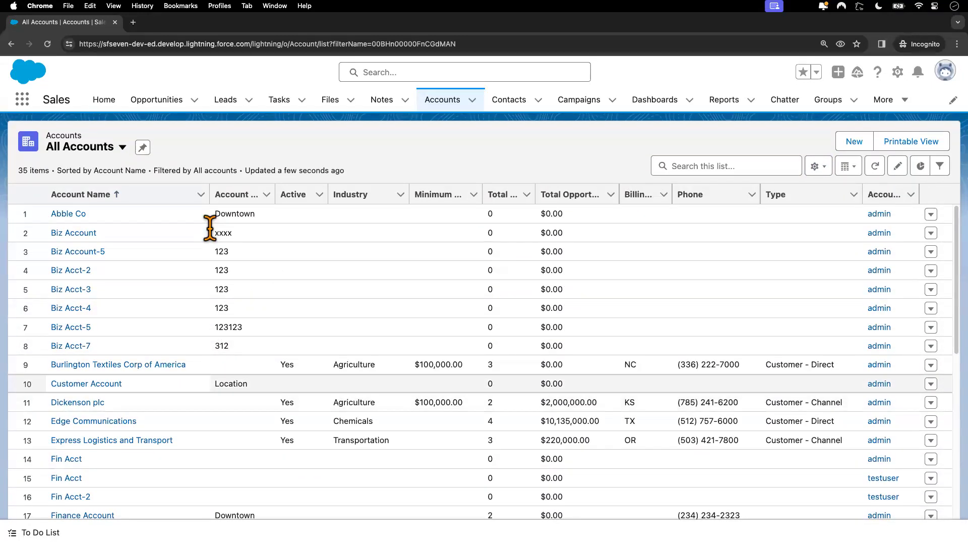
click(144, 198)
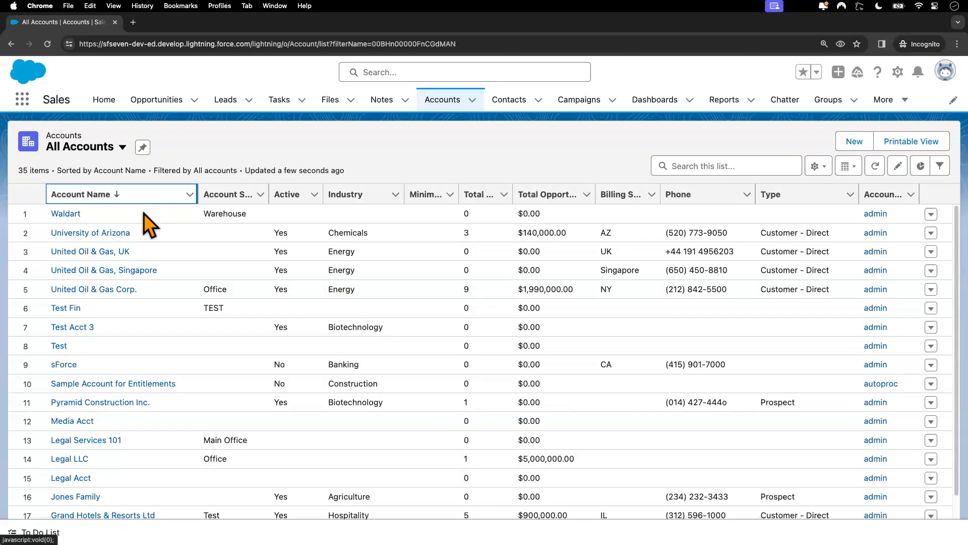
scroll(147, 363, down, 2)
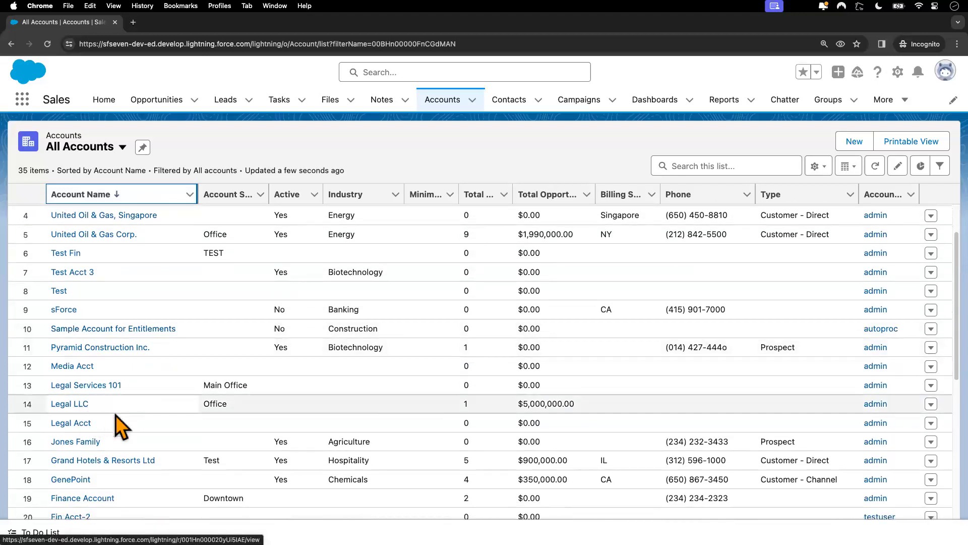
- Open Legal Acct and confirm its Account Record Type is Legal in Details
click(71, 423)
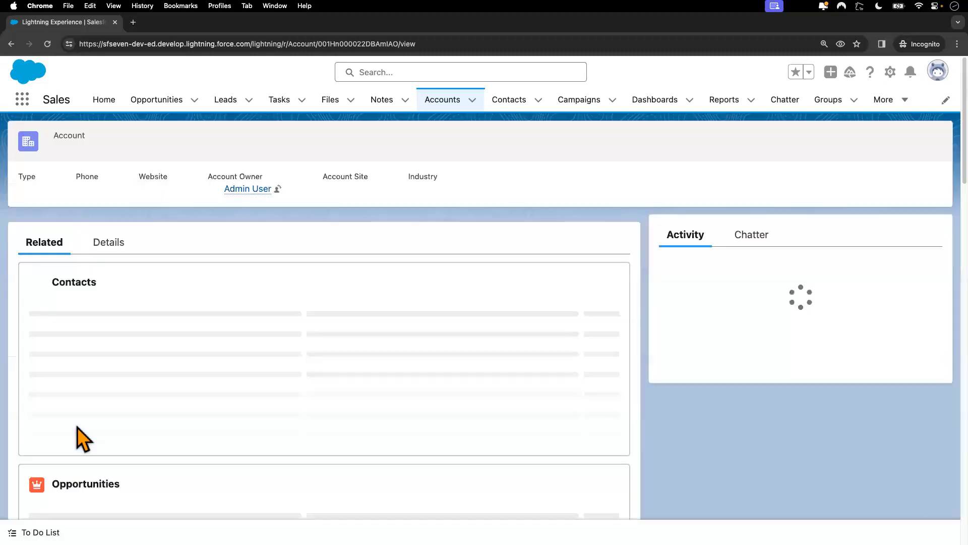
click(109, 247)
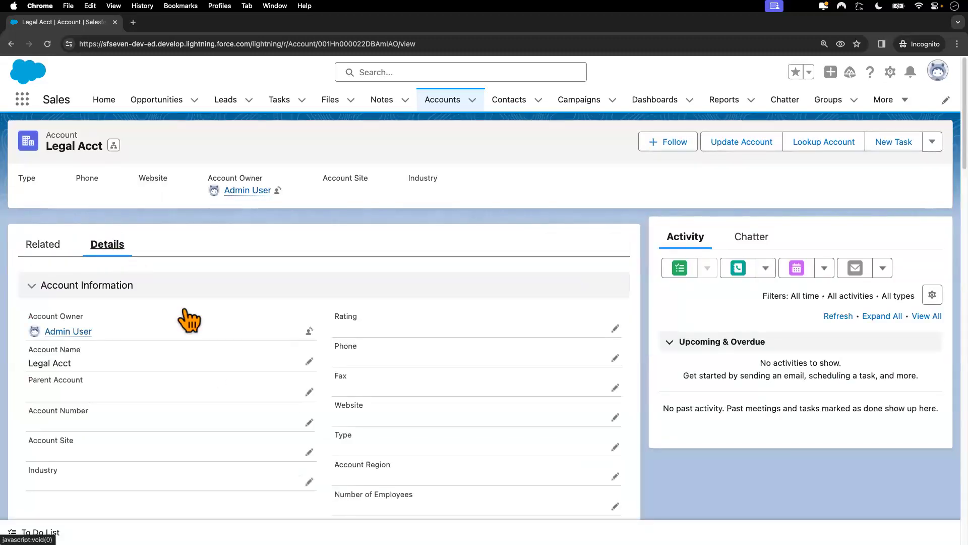
scroll(216, 424, down, 15)
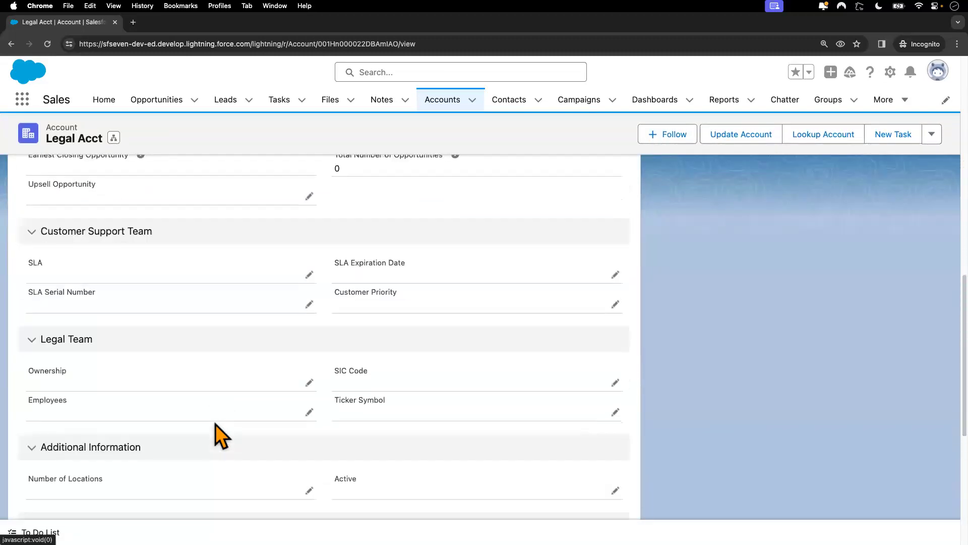
scroll(216, 424, down, 2)
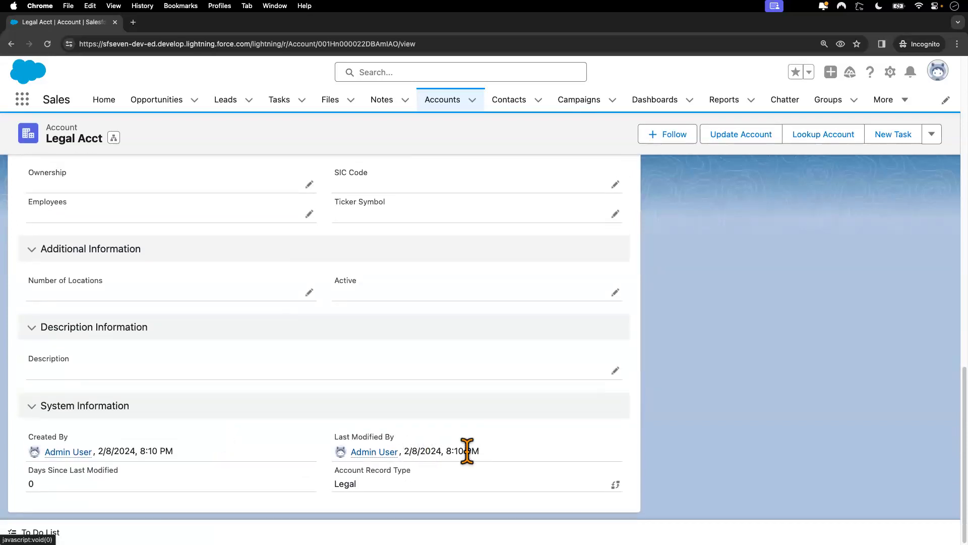
scroll(290, 336, up, 15)
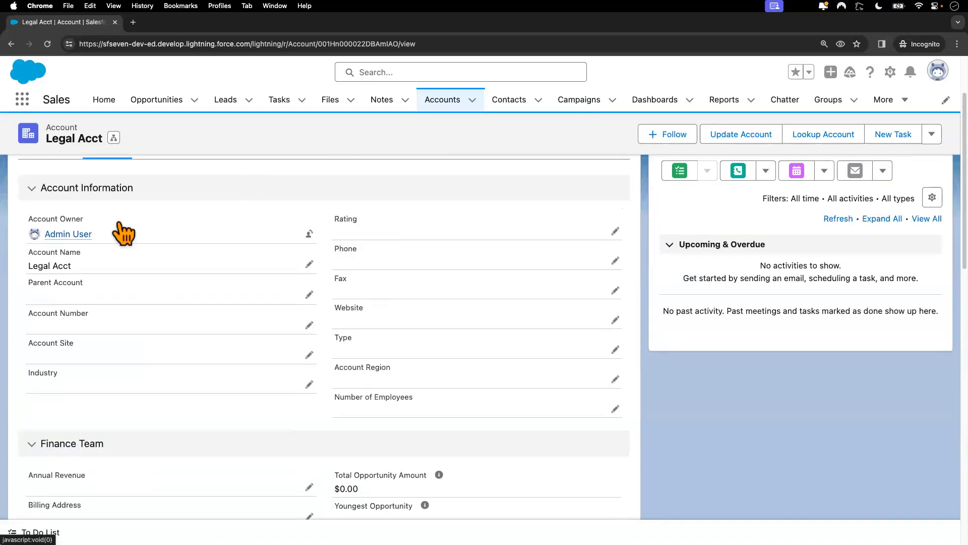
scroll(145, 274, up, 2)
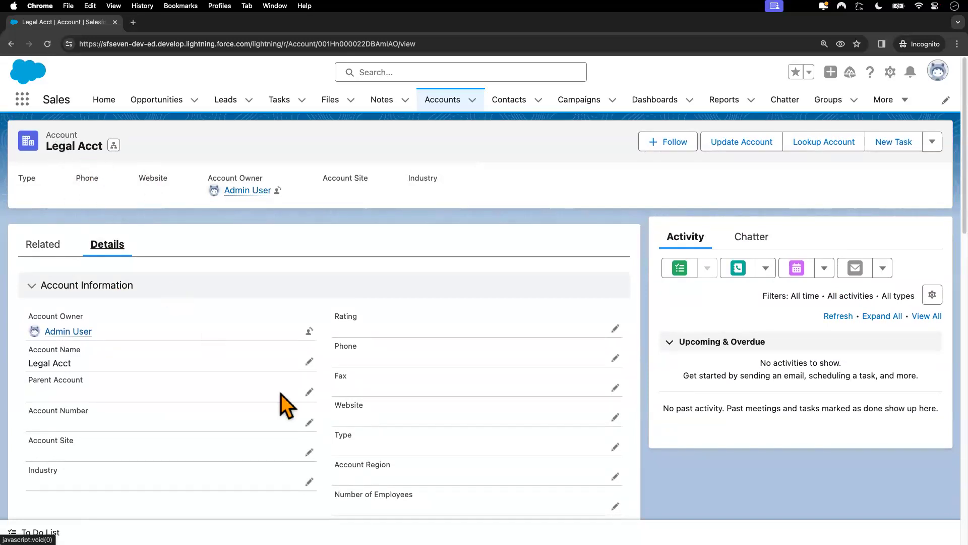
- Set Legal Acct's Fax to 123123123, save, and return to the accounts list
click(310, 392)
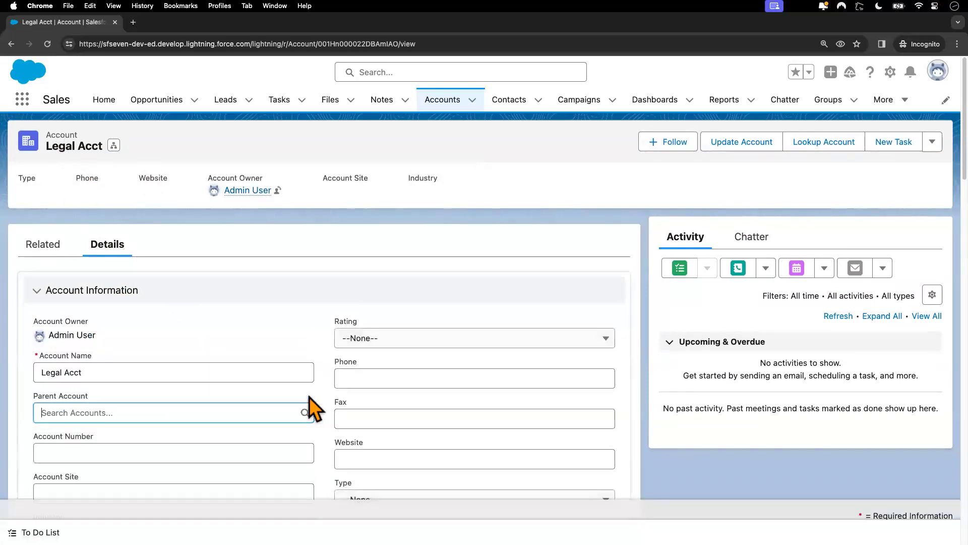
click(382, 420)
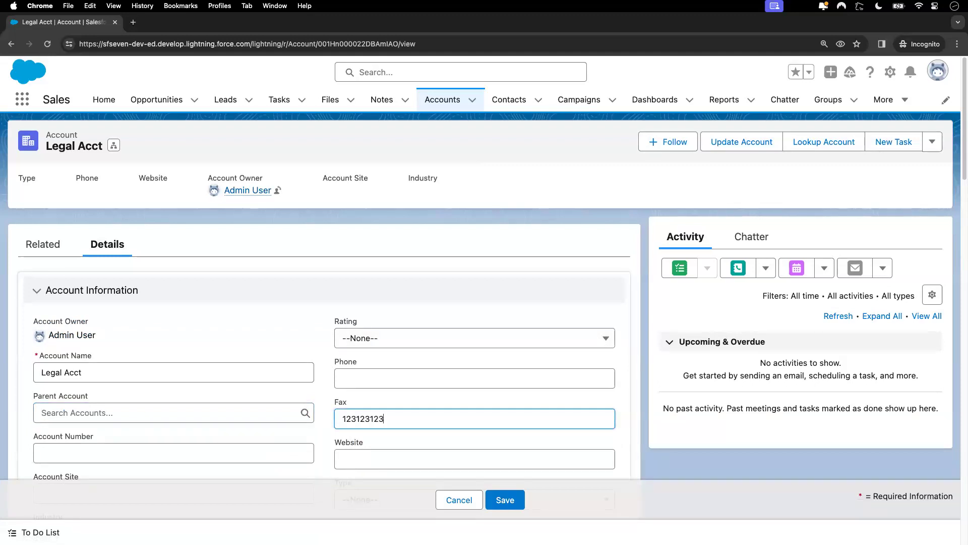
click(505, 500)
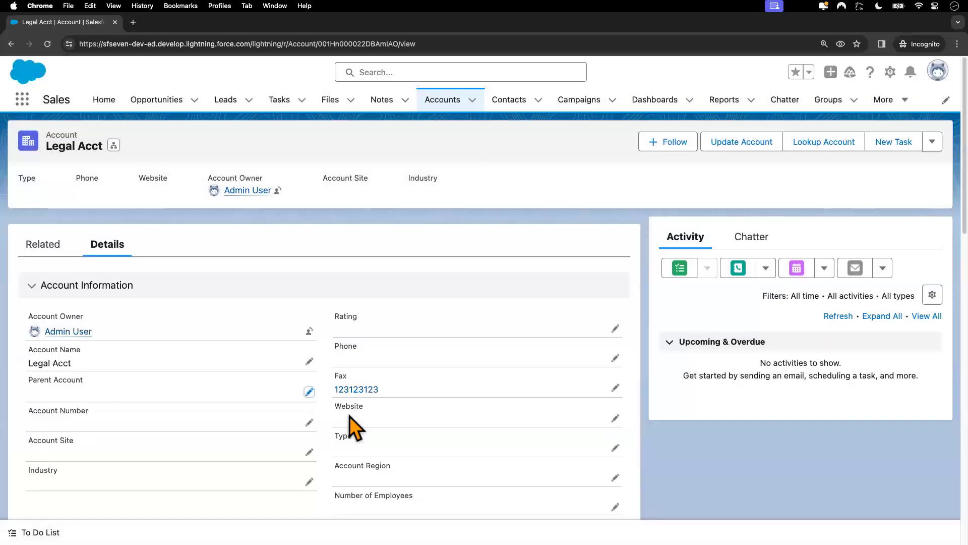
click(446, 104)
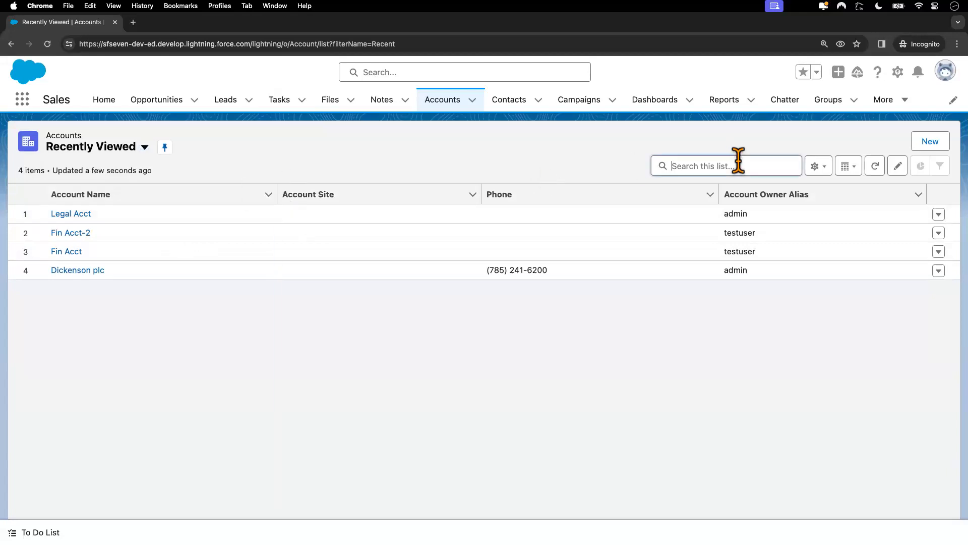
- Find Media Acct in All Accounts and confirm its record type is Media
click(145, 147)
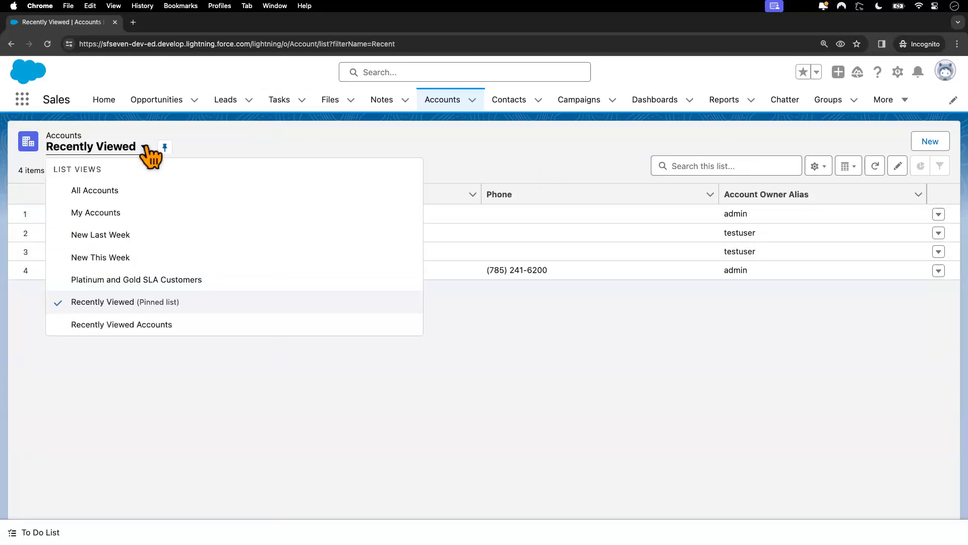
click(122, 192)
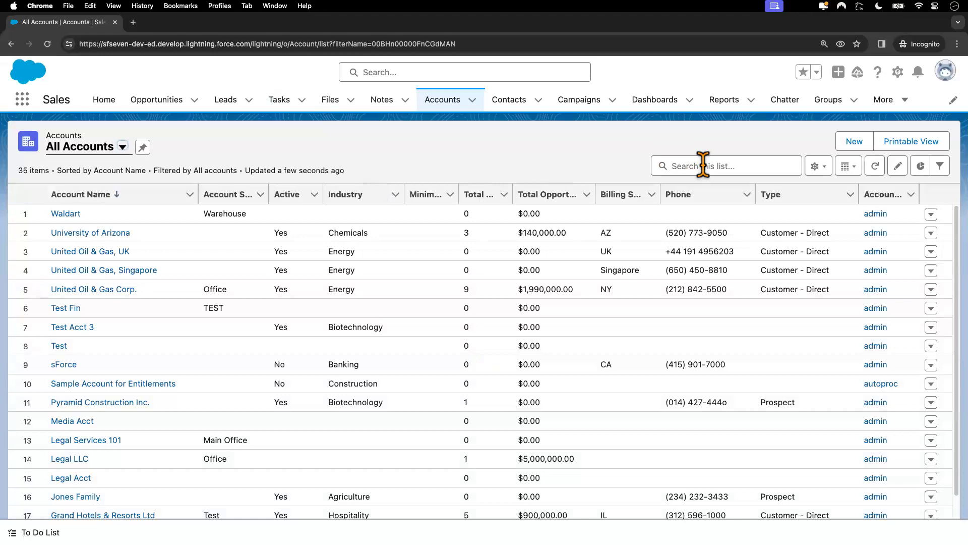
click(703, 165)
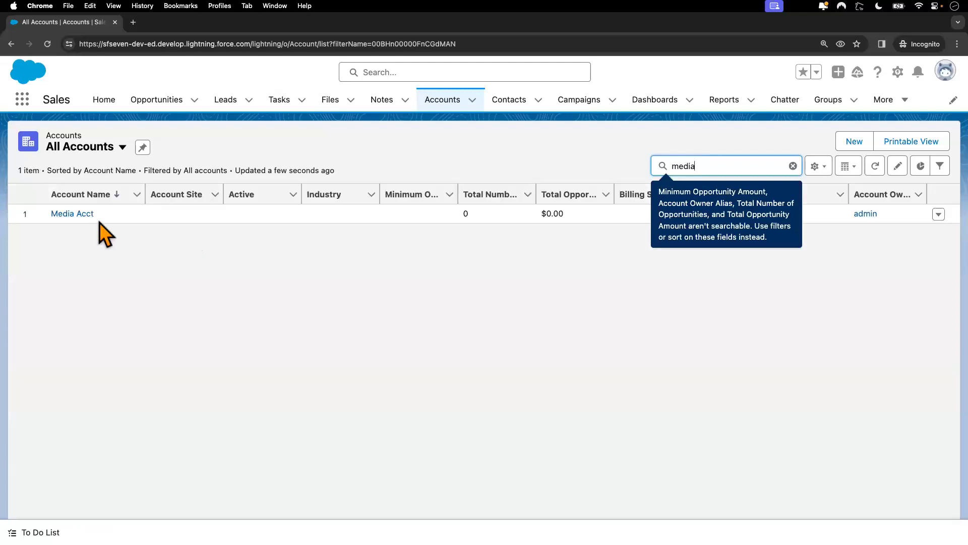
click(79, 217)
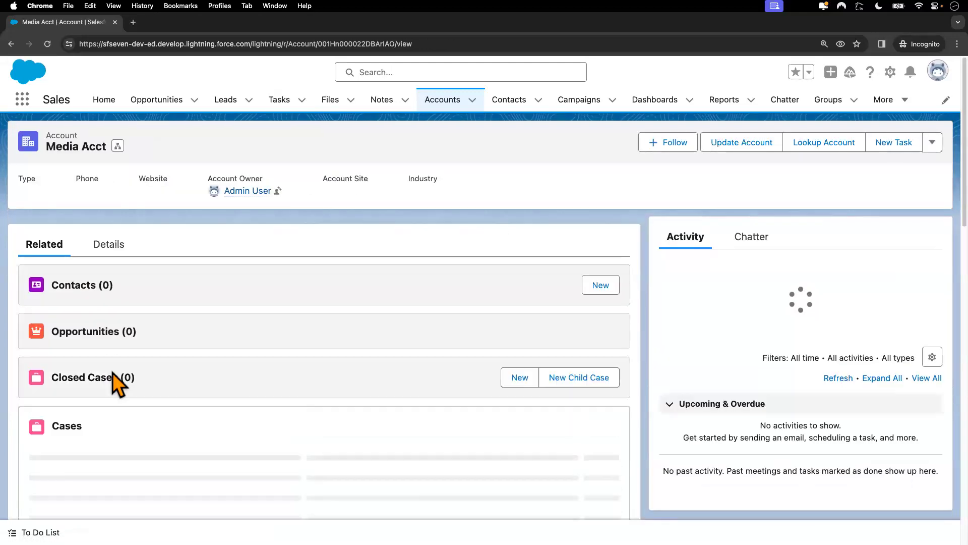
click(115, 244)
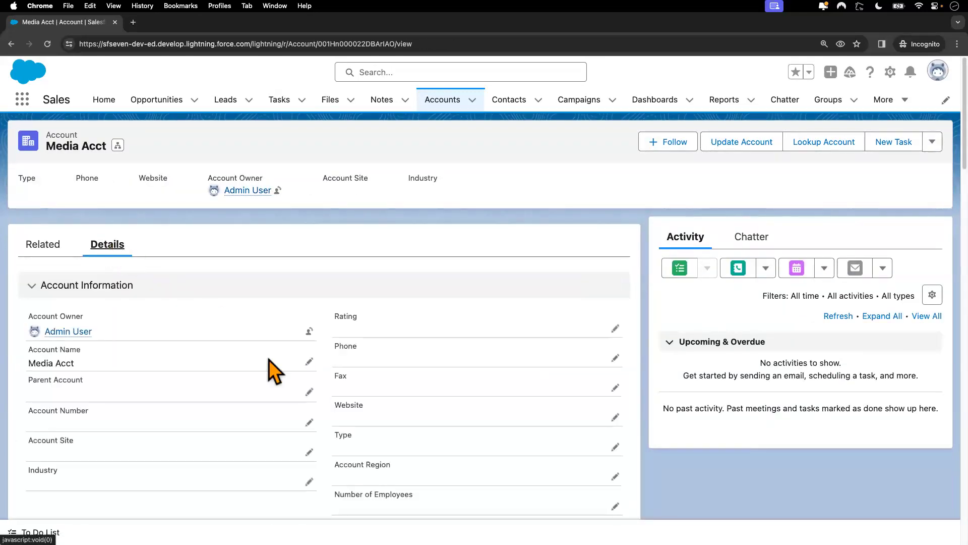
scroll(273, 370, down, 15)
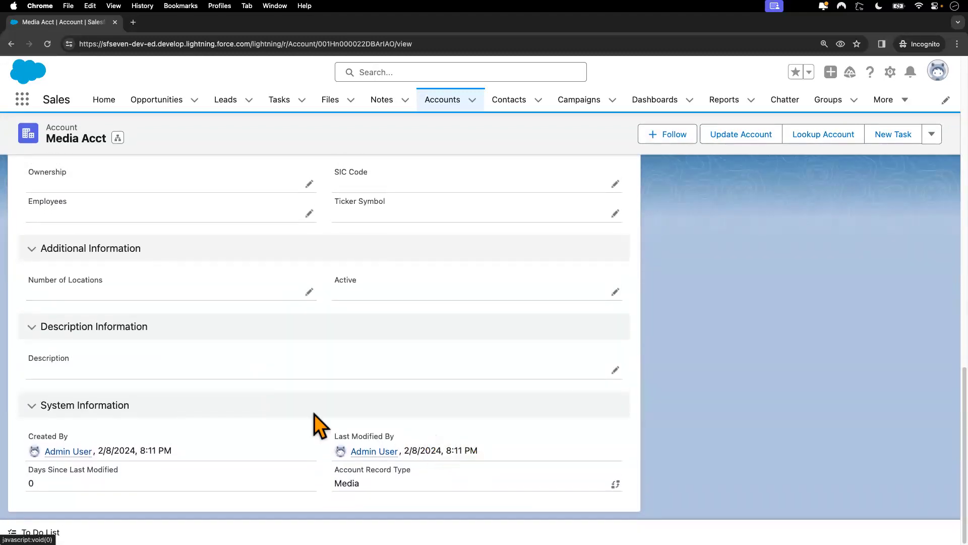
scroll(352, 382, up, 15)
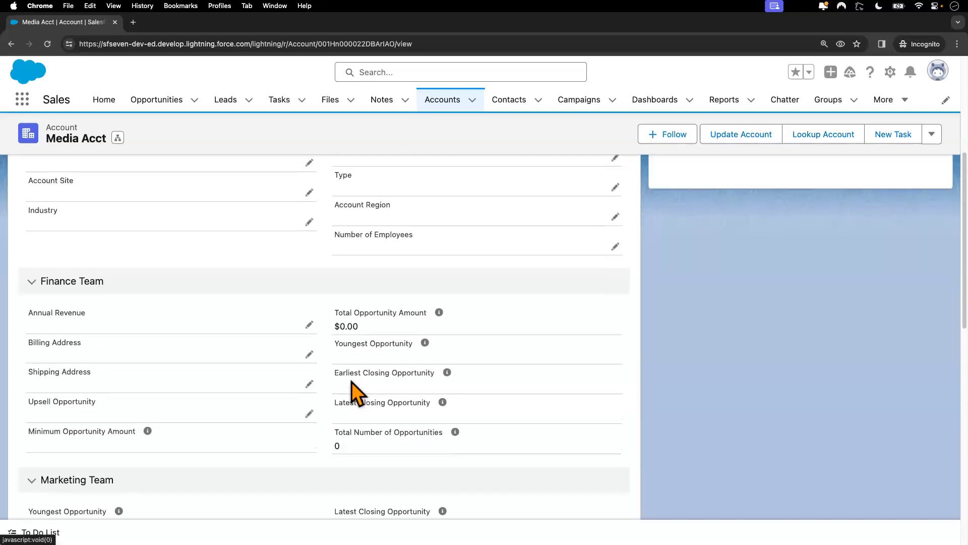
scroll(459, 263, up, 3)
- Change Media Acct's Account Region to South and save it
click(618, 330)
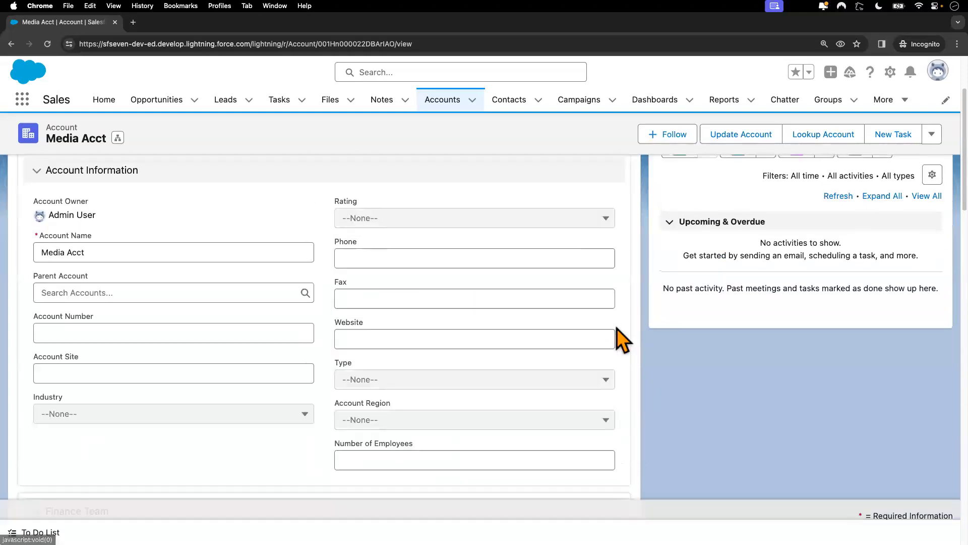
click(408, 421)
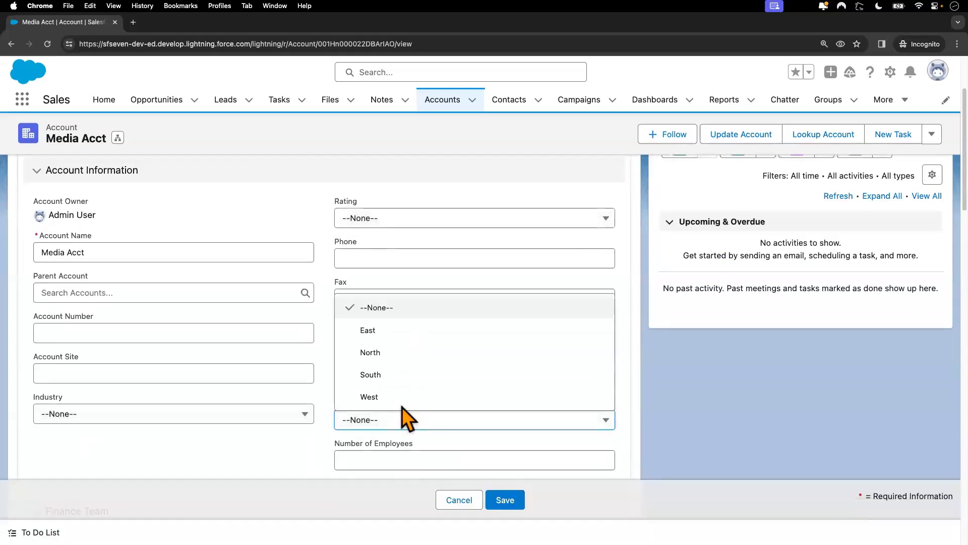
click(383, 372)
click(507, 505)
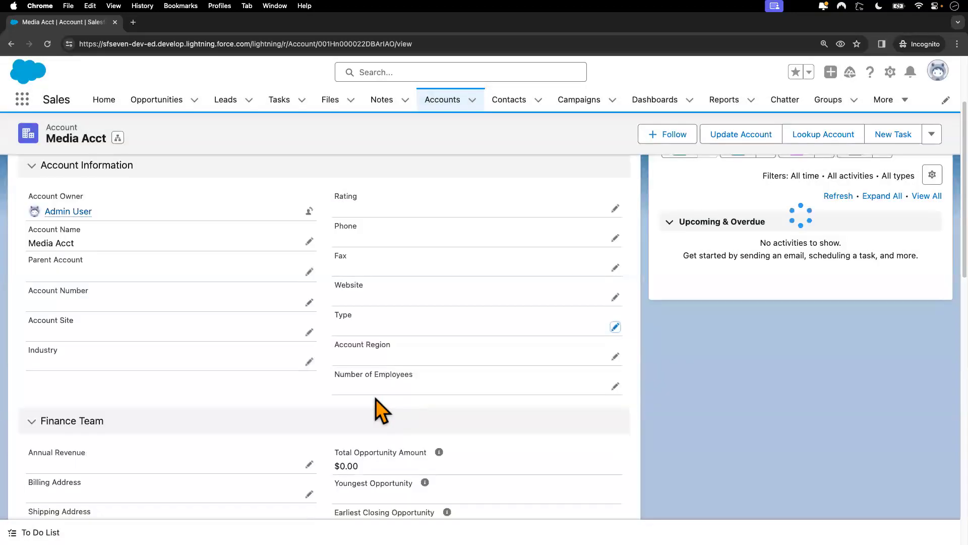
- Show the Custom: Standard User profile's Account record types, with Legal and Media unassigned
key(ctrl+Left)
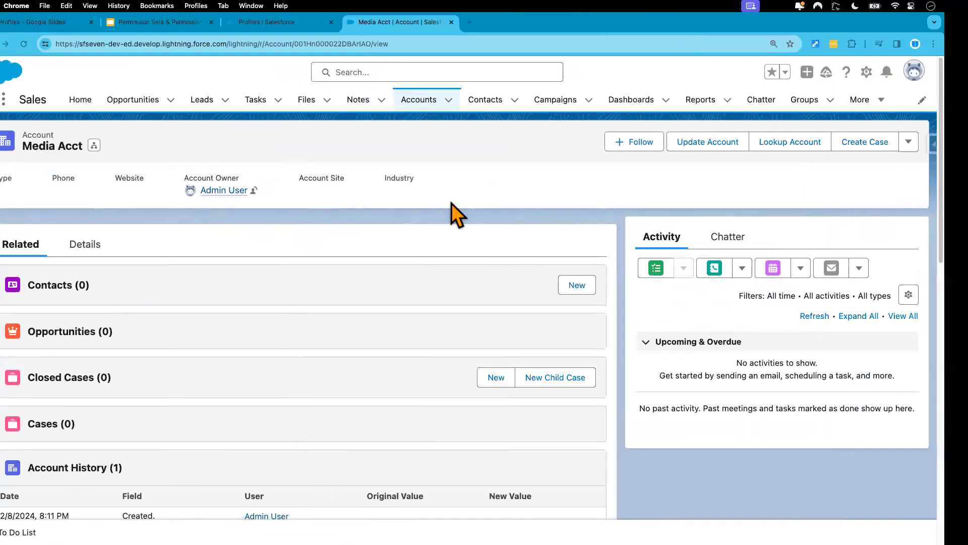
click(299, 21)
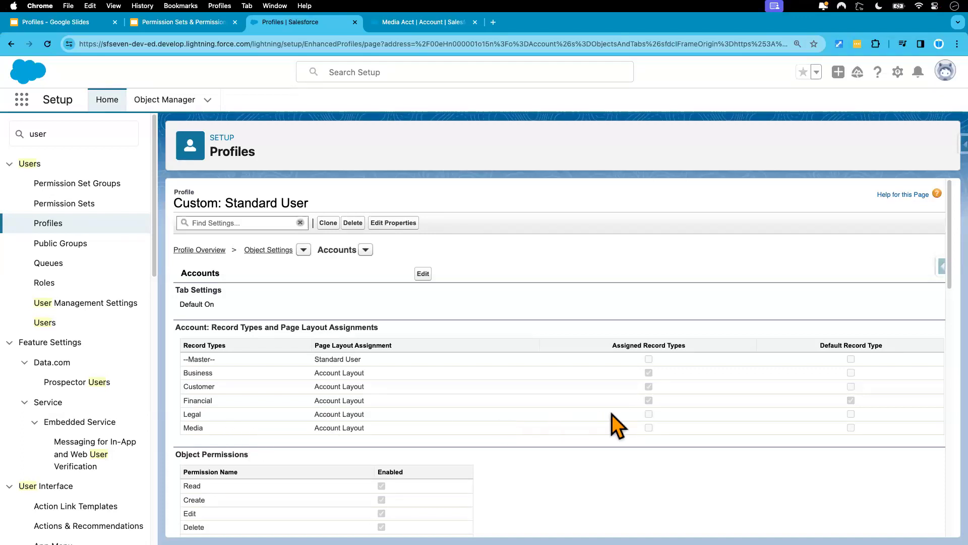
key(ctrl+Right)
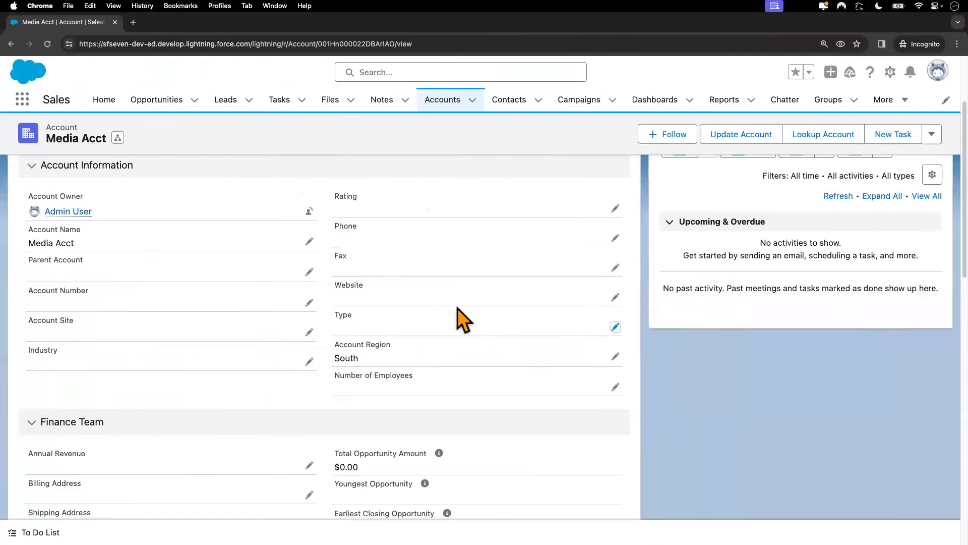
scroll(460, 318, up, 3)
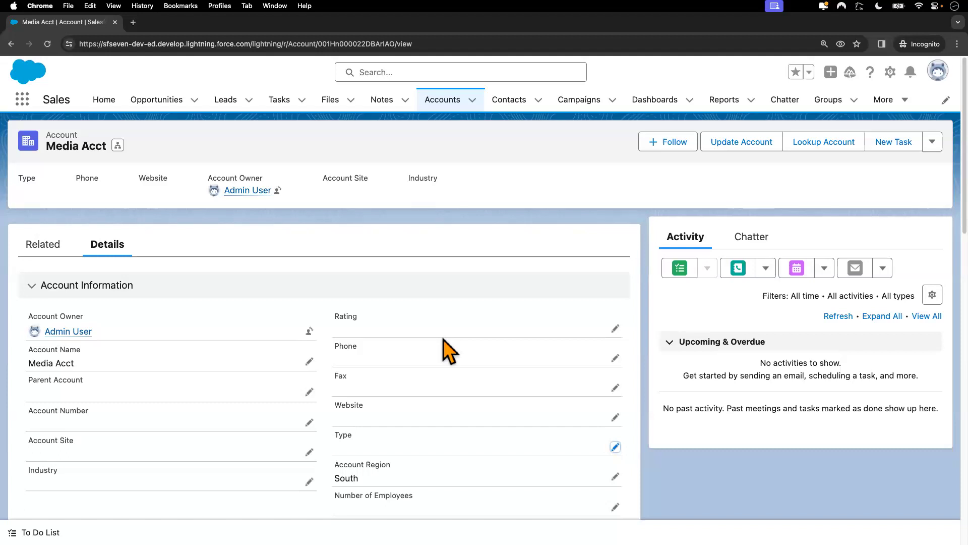
key(ctrl+Left)
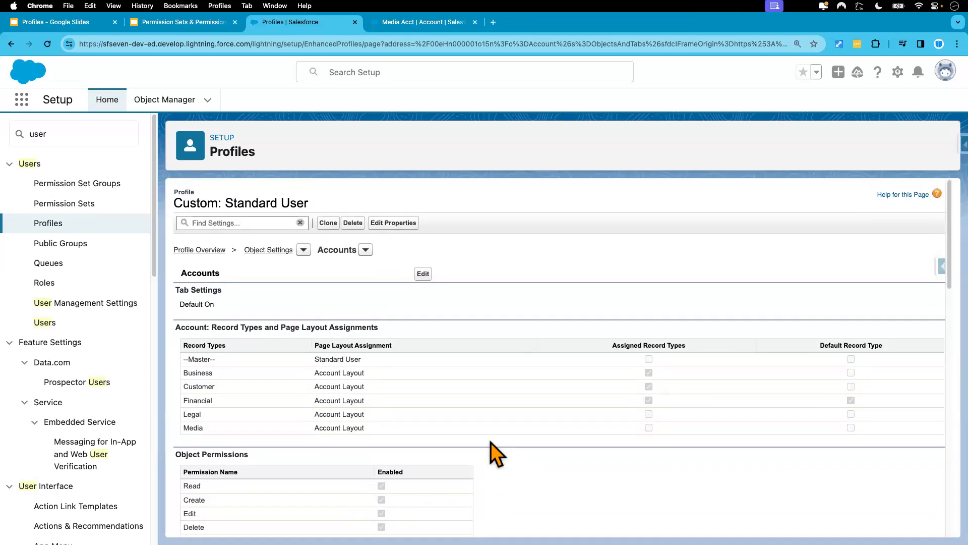
double_click(215, 273)
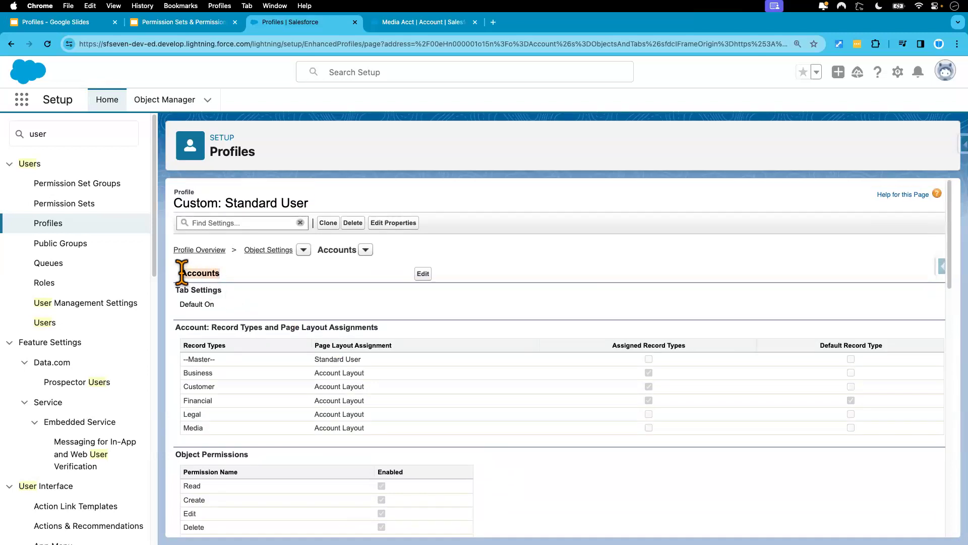